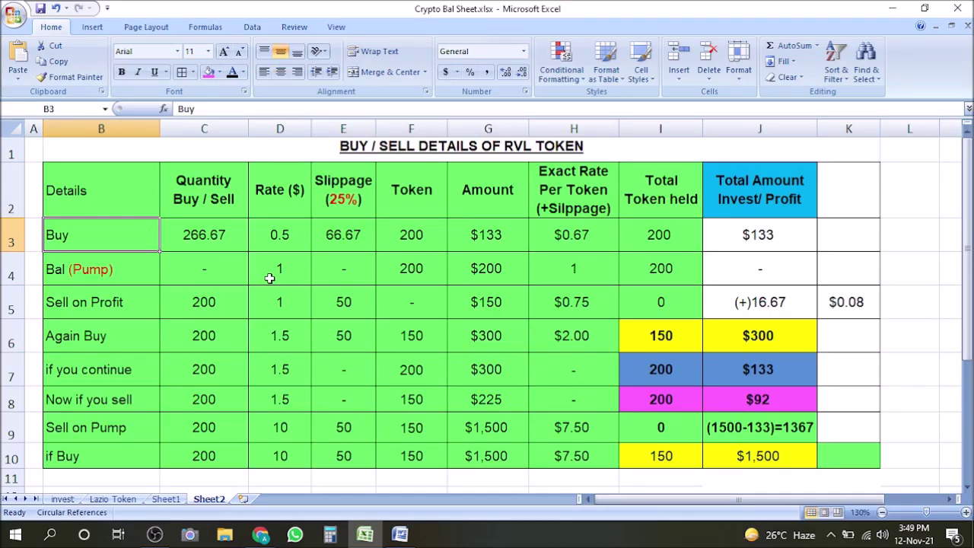
Examine the Buy row's rate, purchase quantity, slippage formula and token formula, checking them against their column headings
{"action": "left_click", "coordinate": [279, 242]}
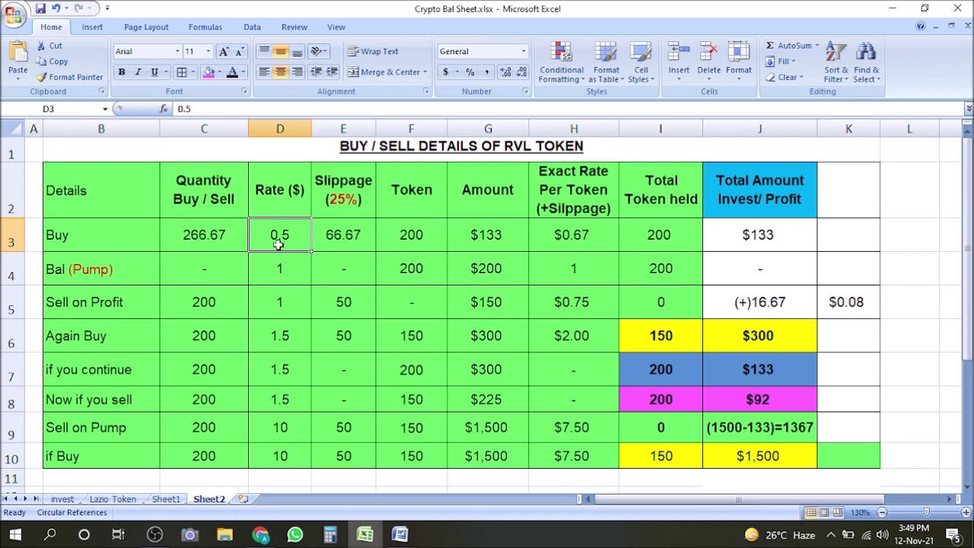
{"action": "left_click", "coordinate": [281, 211]}
{"action": "left_click", "coordinate": [277, 235]}
{"action": "left_click", "coordinate": [194, 240]}
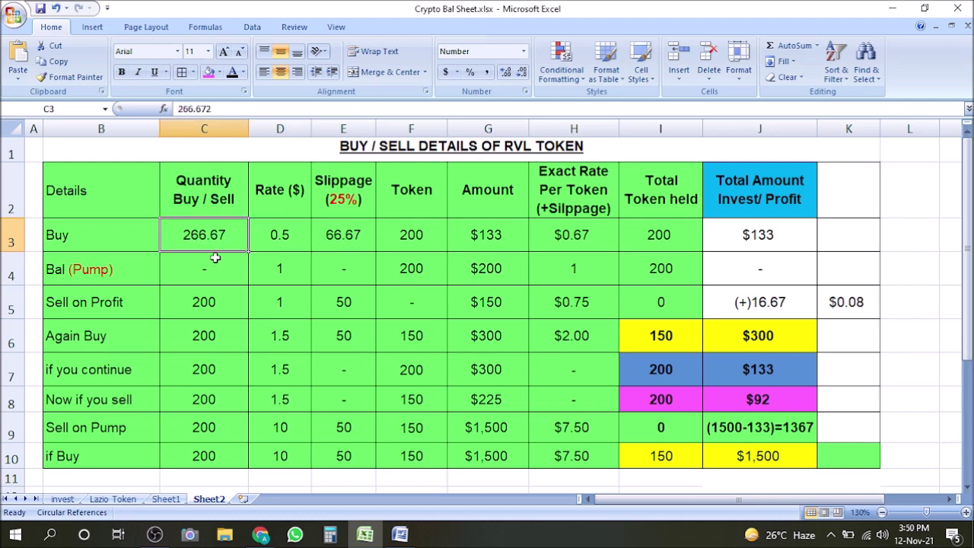
{"action": "left_click", "coordinate": [336, 202]}
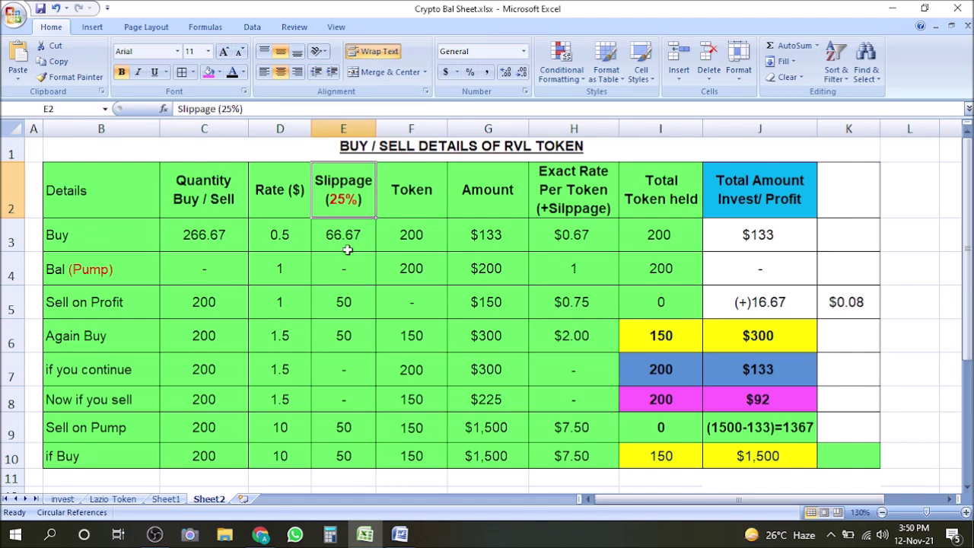
{"action": "left_click", "coordinate": [348, 242]}
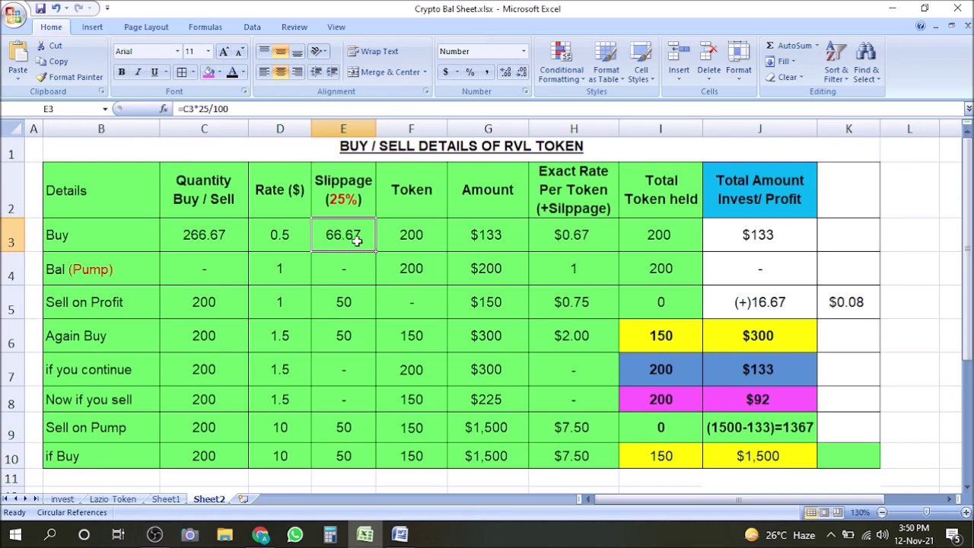
{"action": "left_click", "coordinate": [415, 242]}
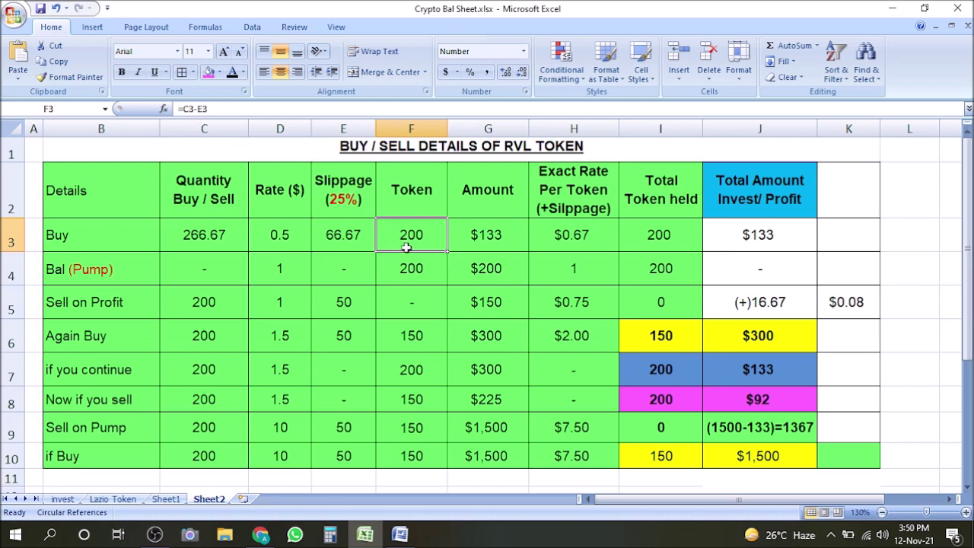
{"action": "left_click_drag", "start_coordinate": [74, 230], "coordinate": [358, 236]}
{"action": "left_click", "coordinate": [293, 237]}
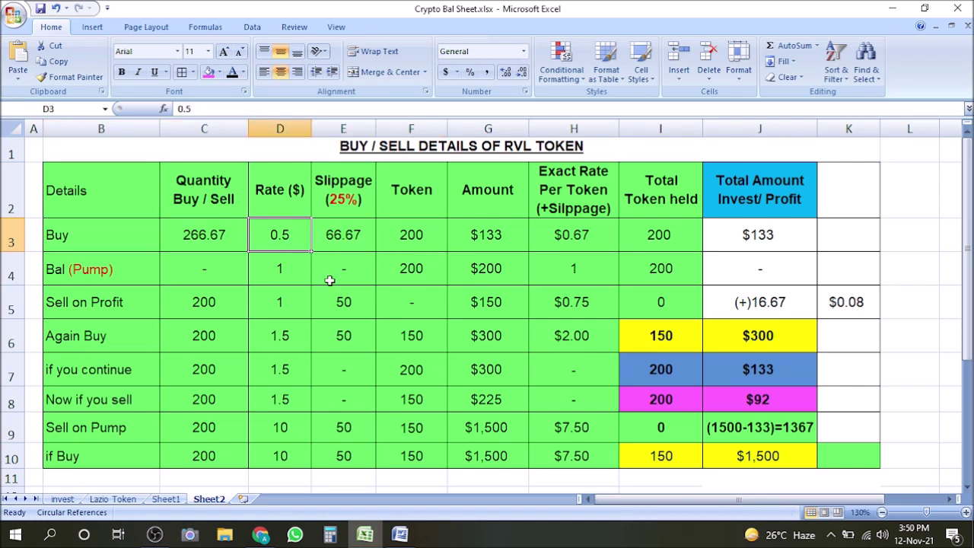
Review the Buy row's amount, exact rate per token including slippage, total tokens held and total amount invested
{"action": "left_click", "coordinate": [479, 245]}
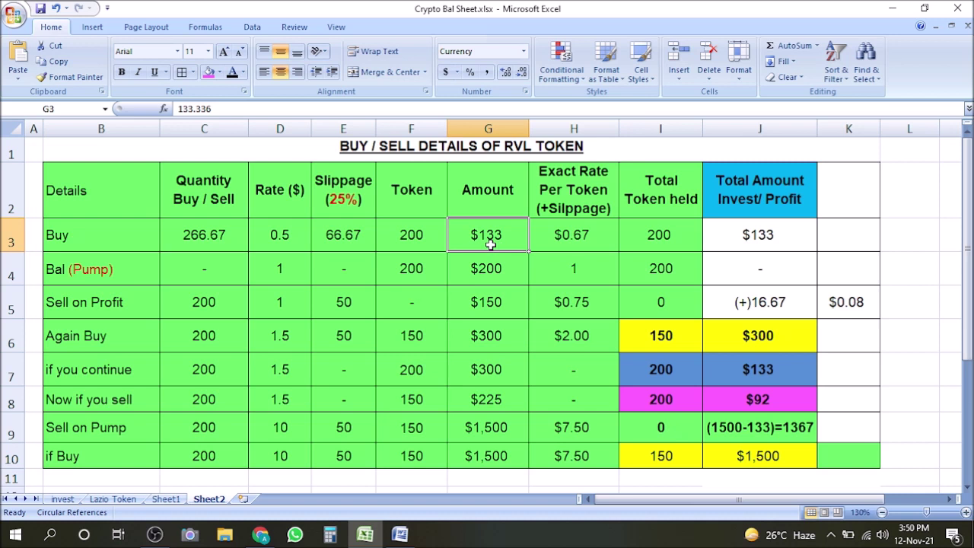
{"action": "left_click", "coordinate": [575, 238]}
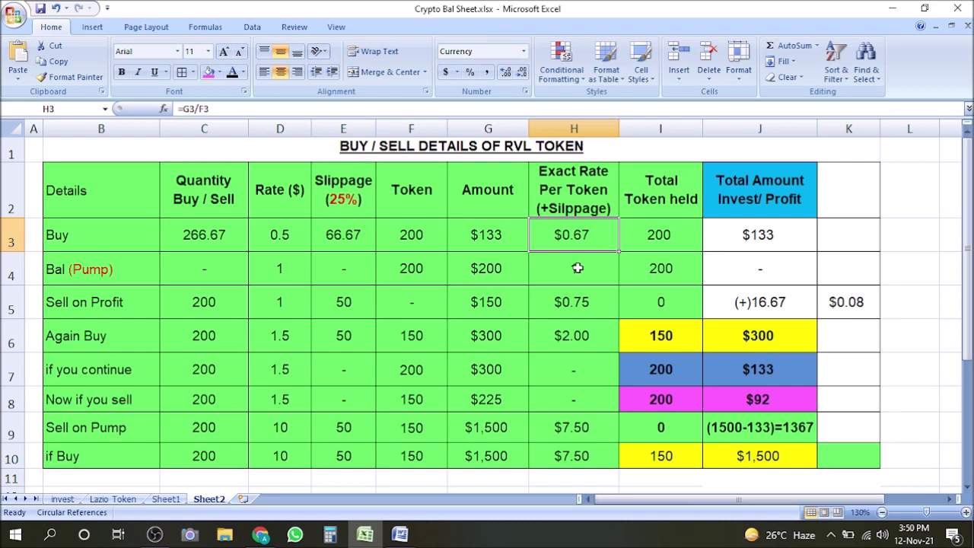
{"action": "left_click", "coordinate": [293, 242]}
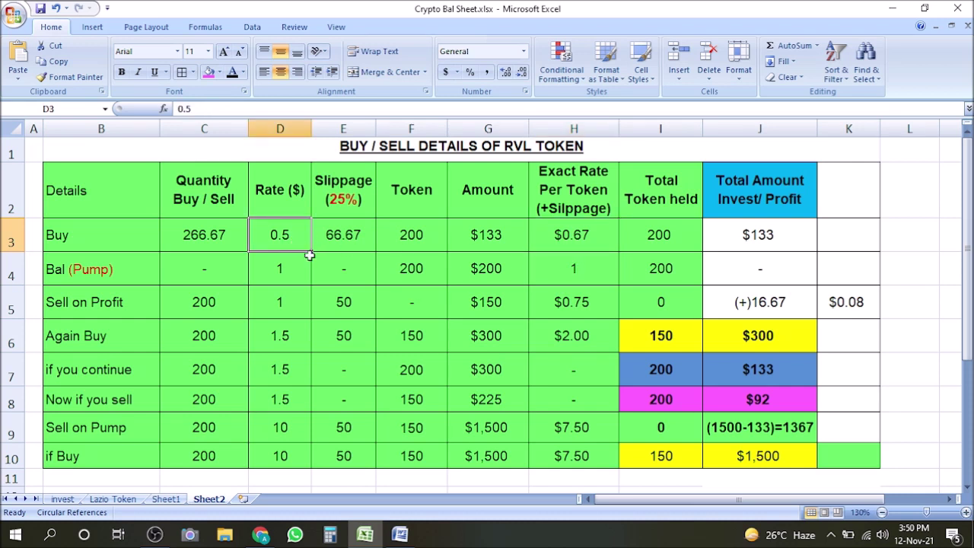
{"action": "left_click", "coordinate": [345, 208]}
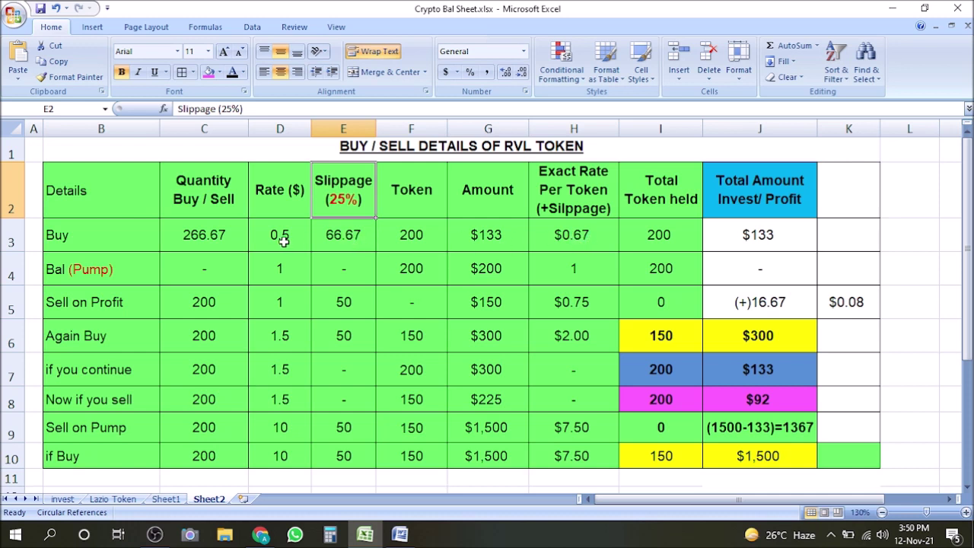
{"action": "left_click", "coordinate": [596, 241]}
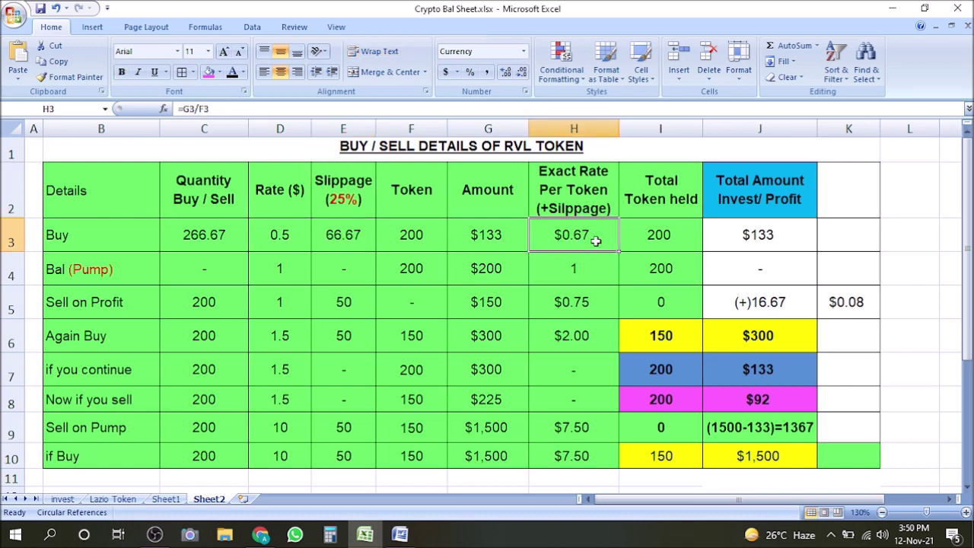
{"action": "left_click", "coordinate": [668, 241]}
{"action": "left_click", "coordinate": [728, 247]}
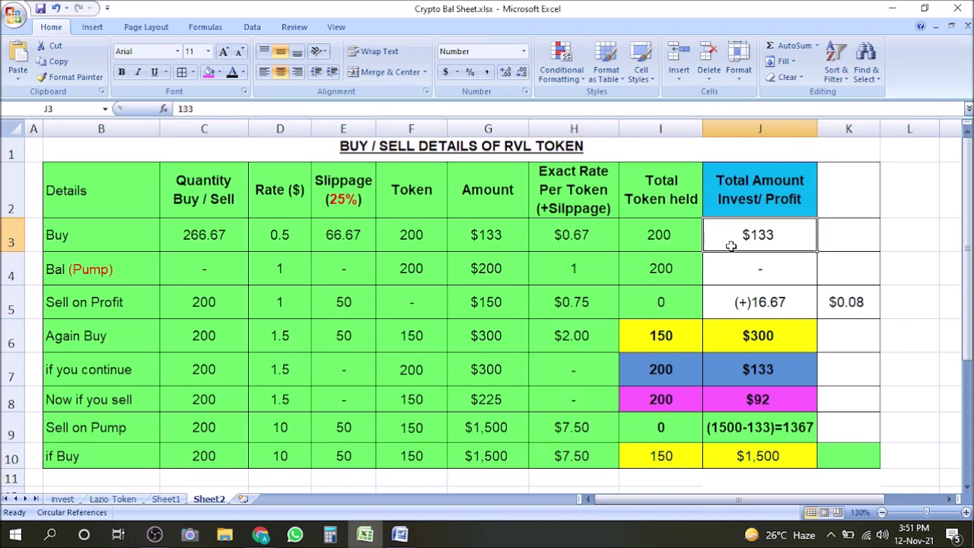
Examine the Bal (Pump) row's quantity, rate, token count, amount and total tokens held
{"action": "left_click", "coordinate": [76, 280]}
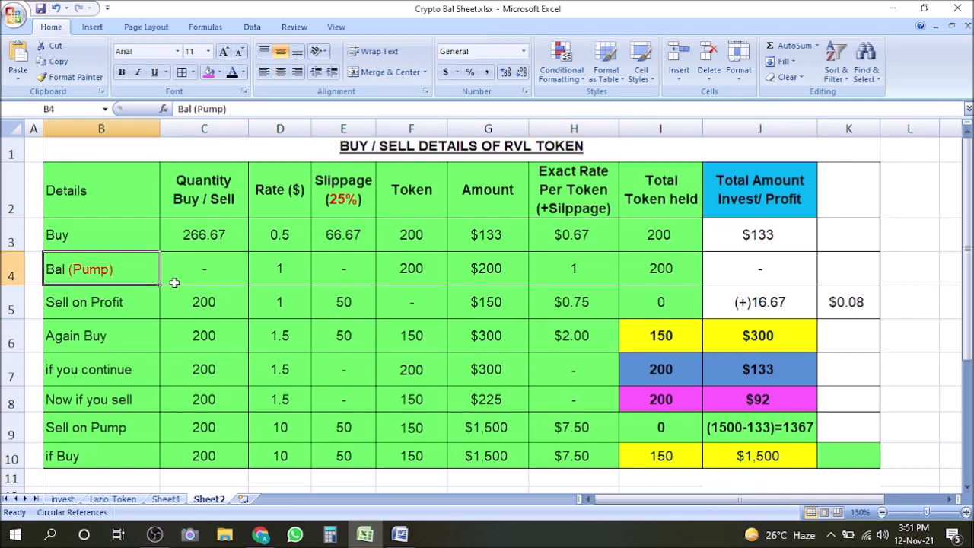
{"action": "left_click", "coordinate": [201, 277]}
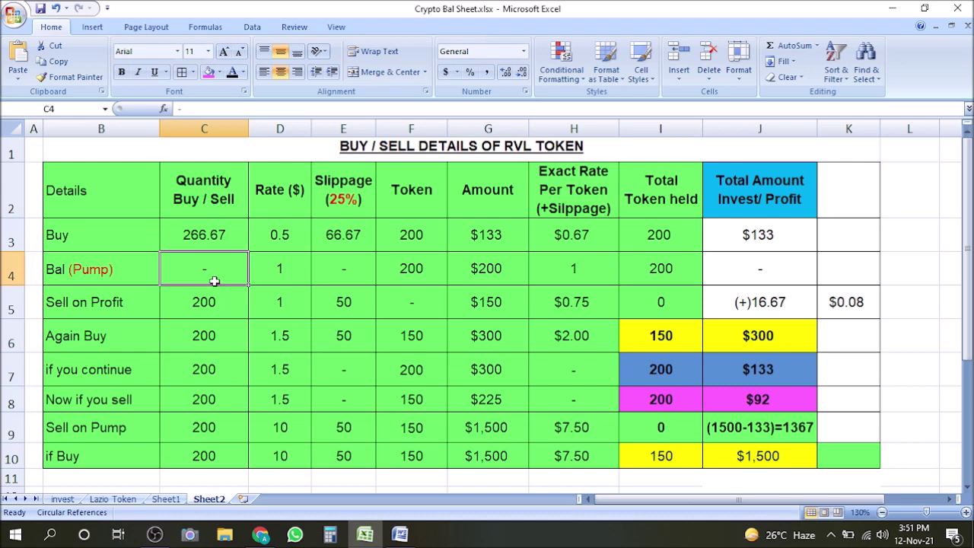
{"action": "left_click", "coordinate": [279, 278]}
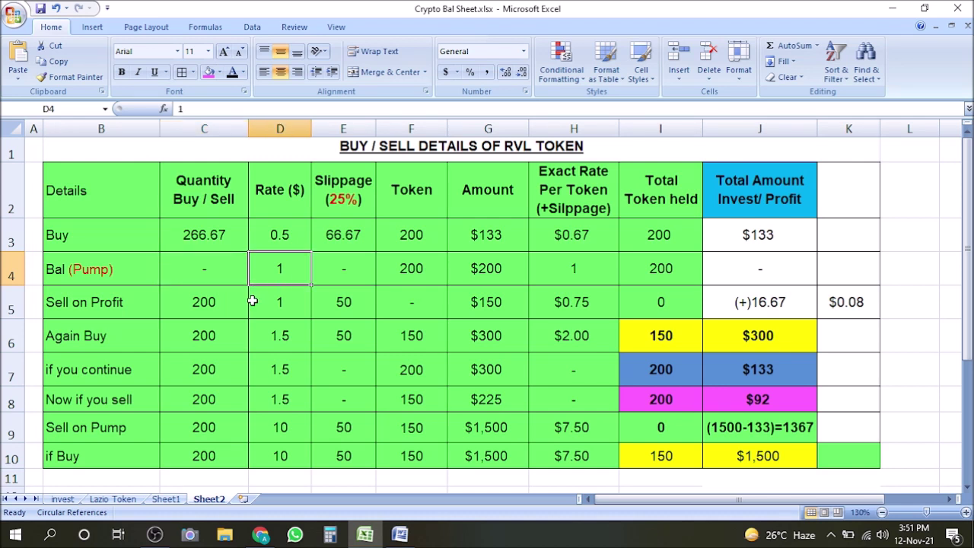
{"action": "left_click", "coordinate": [123, 281]}
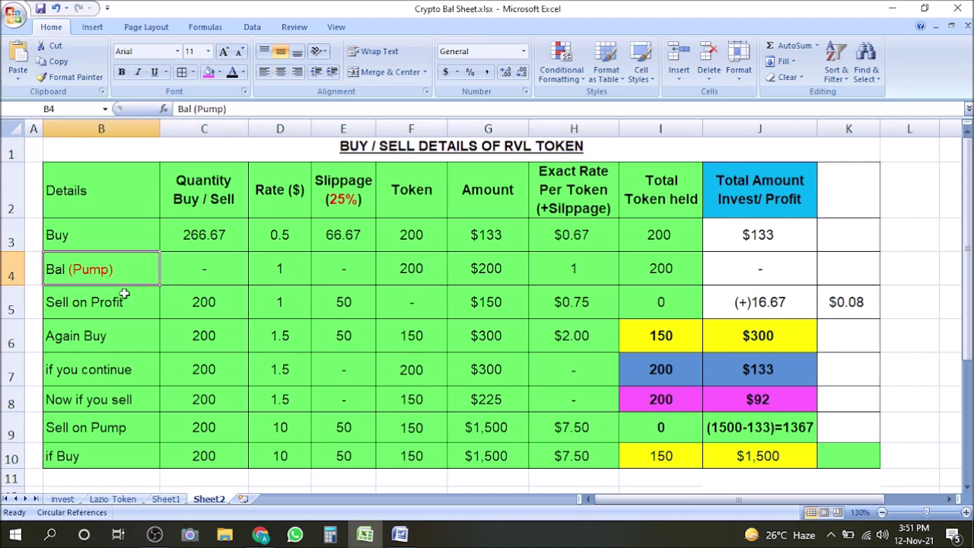
{"action": "left_click", "coordinate": [291, 274]}
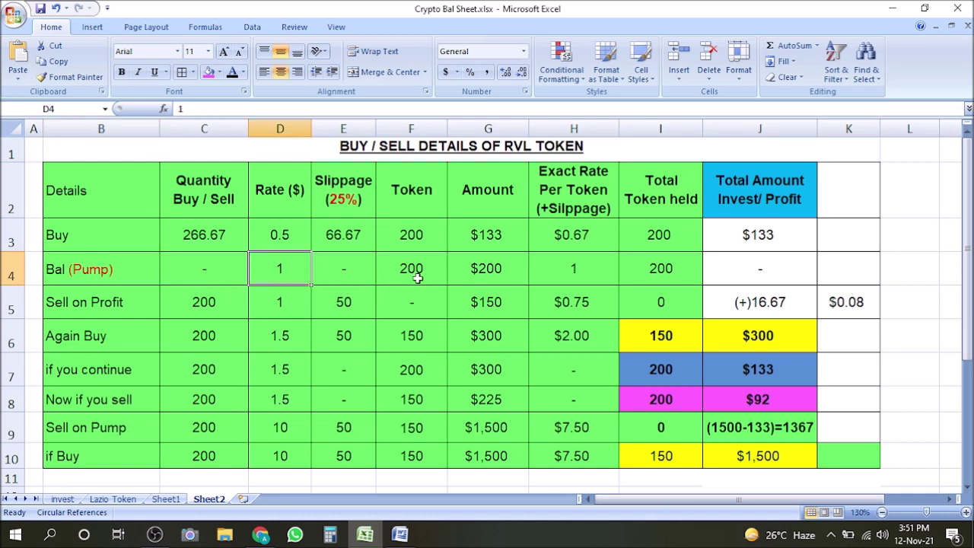
{"action": "left_click", "coordinate": [417, 279]}
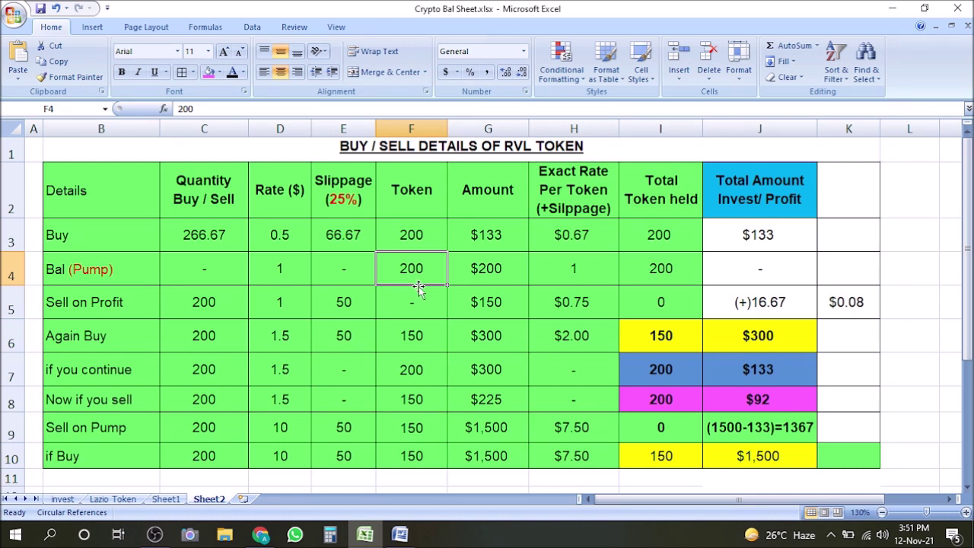
{"action": "left_click", "coordinate": [480, 271]}
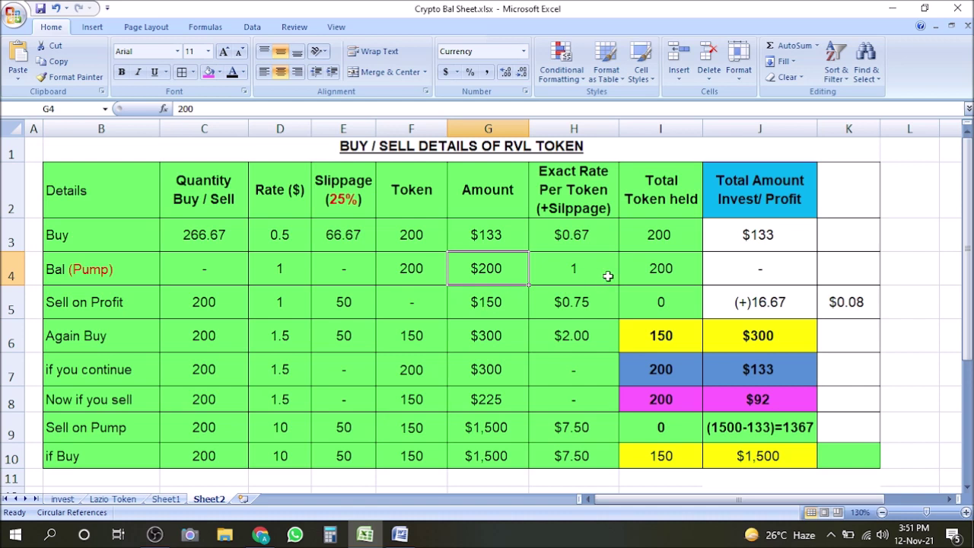
{"action": "left_click", "coordinate": [650, 274]}
Examine the Sell on Profit row's quantity, rate, slippage, amount and exact rate per token
{"action": "left_click", "coordinate": [91, 307]}
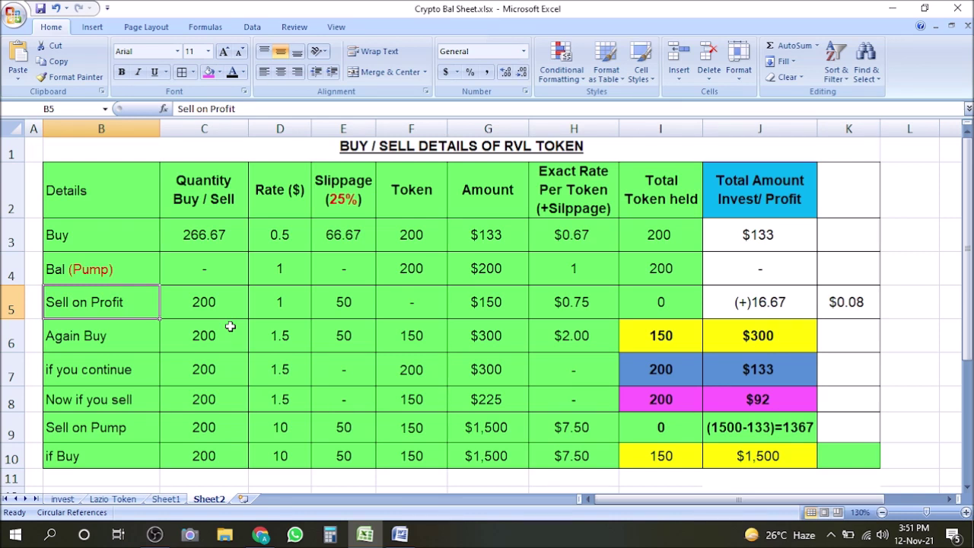
{"action": "left_click", "coordinate": [222, 310]}
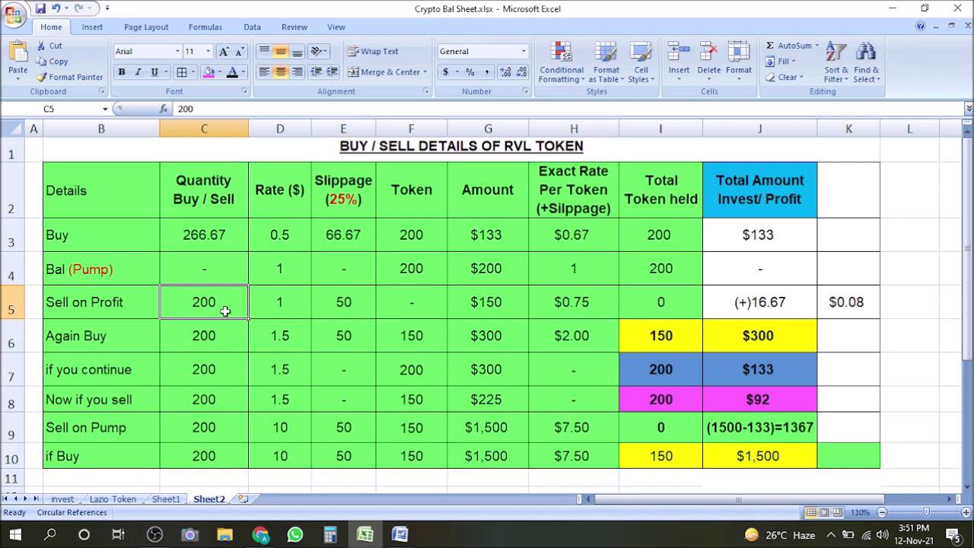
{"action": "left_click", "coordinate": [300, 307]}
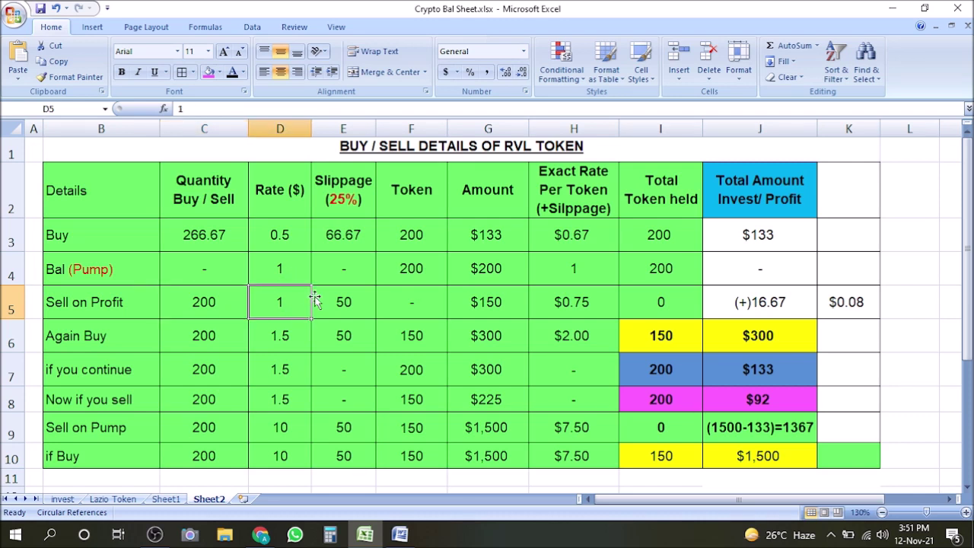
{"action": "left_click", "coordinate": [352, 316]}
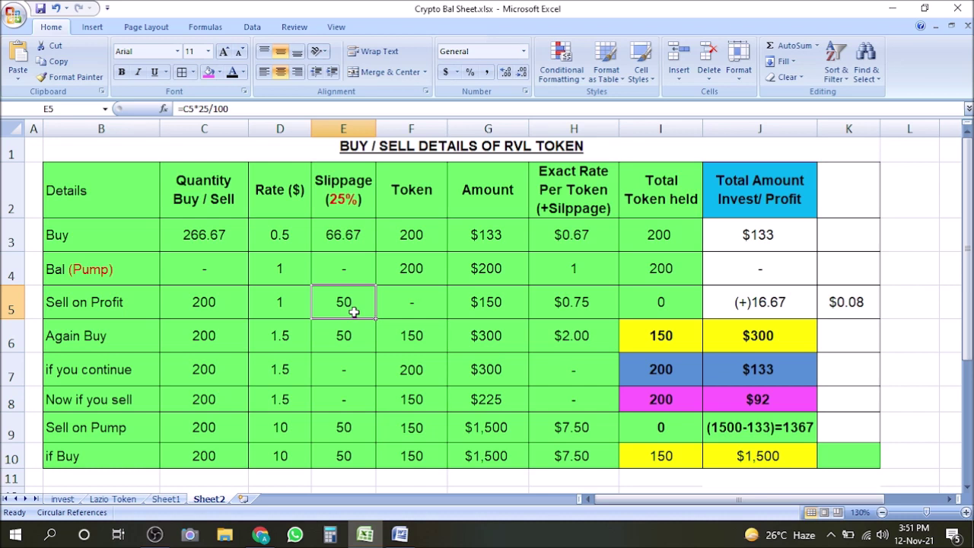
{"action": "left_click", "coordinate": [493, 314]}
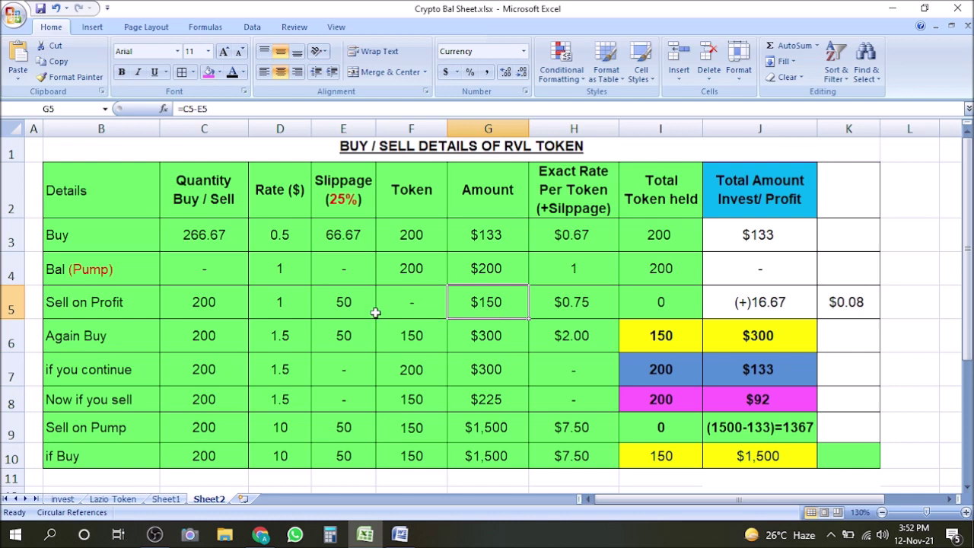
{"action": "left_click", "coordinate": [277, 307]}
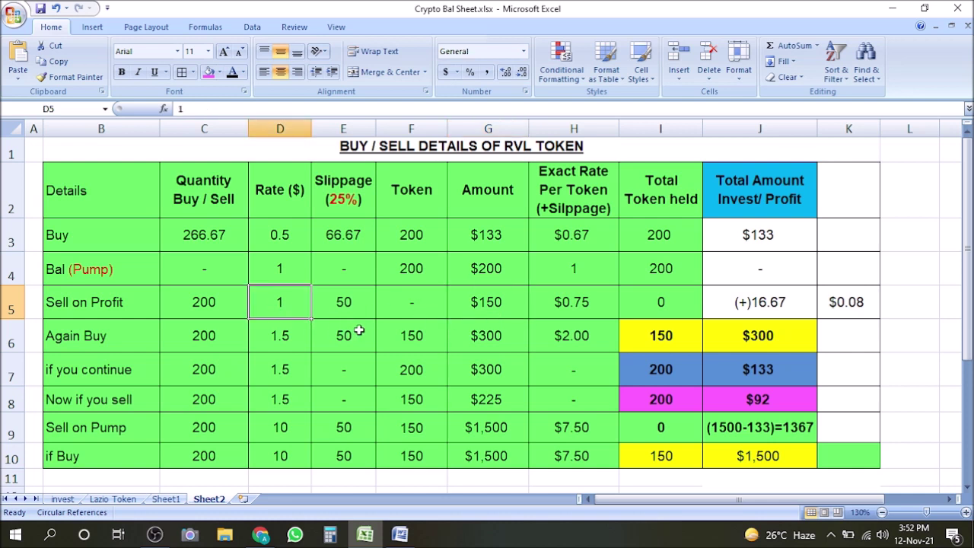
{"action": "left_click", "coordinate": [342, 199]}
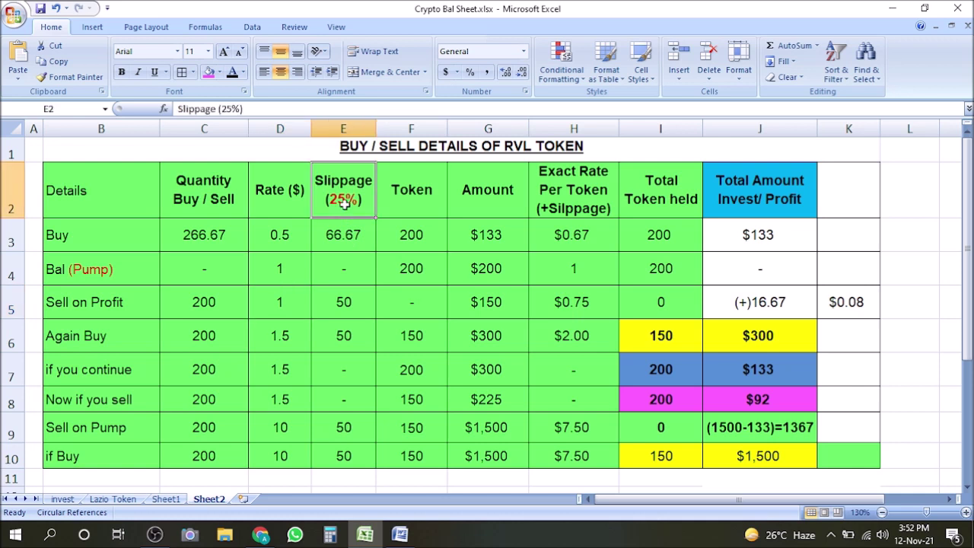
{"action": "left_click", "coordinate": [585, 312]}
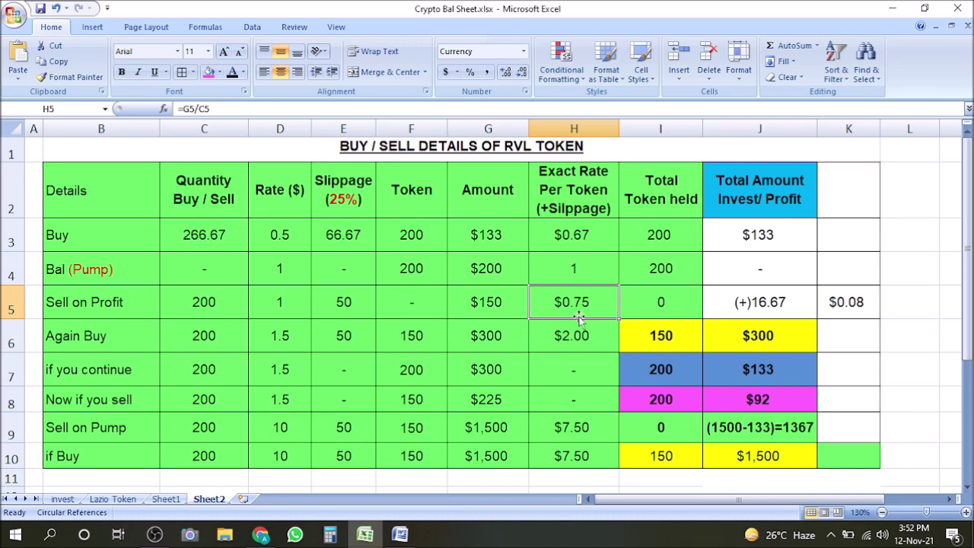
Compare the Sell on Profit row's total profit and per-token difference with the Buy row's exact rate per token
{"action": "left_click", "coordinate": [772, 300]}
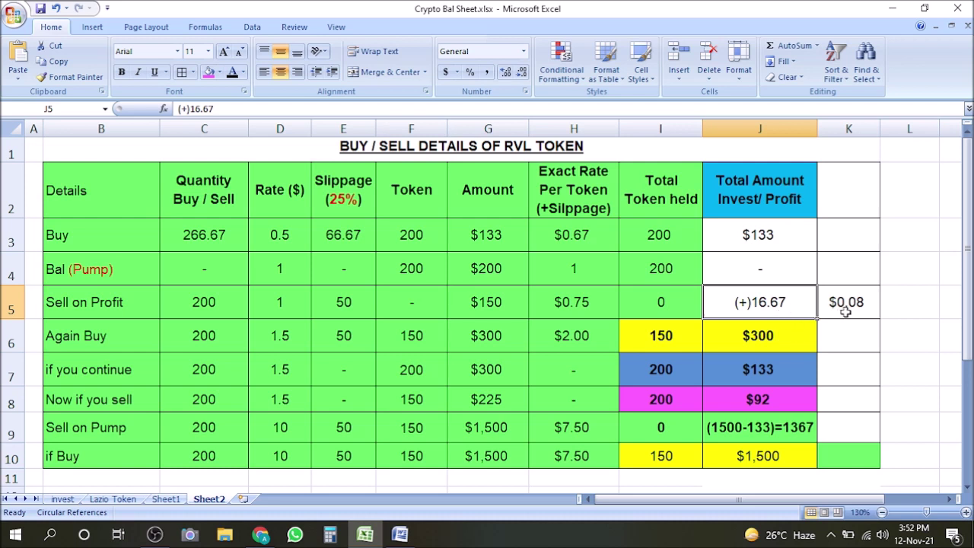
{"action": "left_click", "coordinate": [594, 241]}
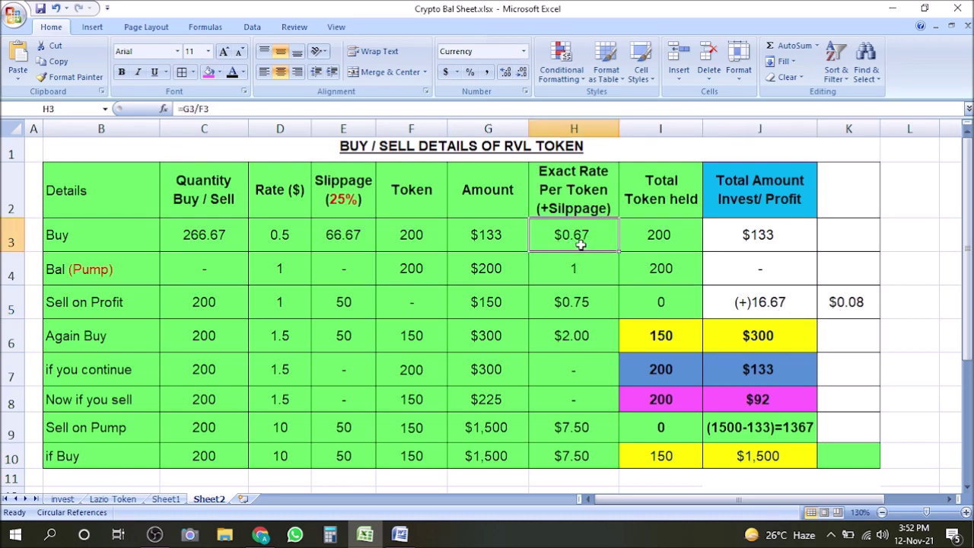
{"action": "left_click", "coordinate": [858, 310]}
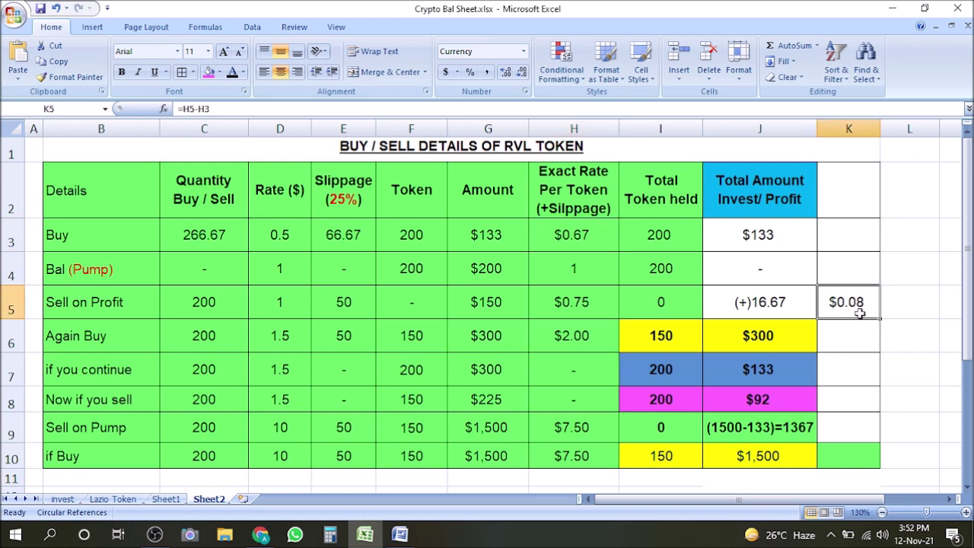
{"action": "left_click", "coordinate": [109, 306]}
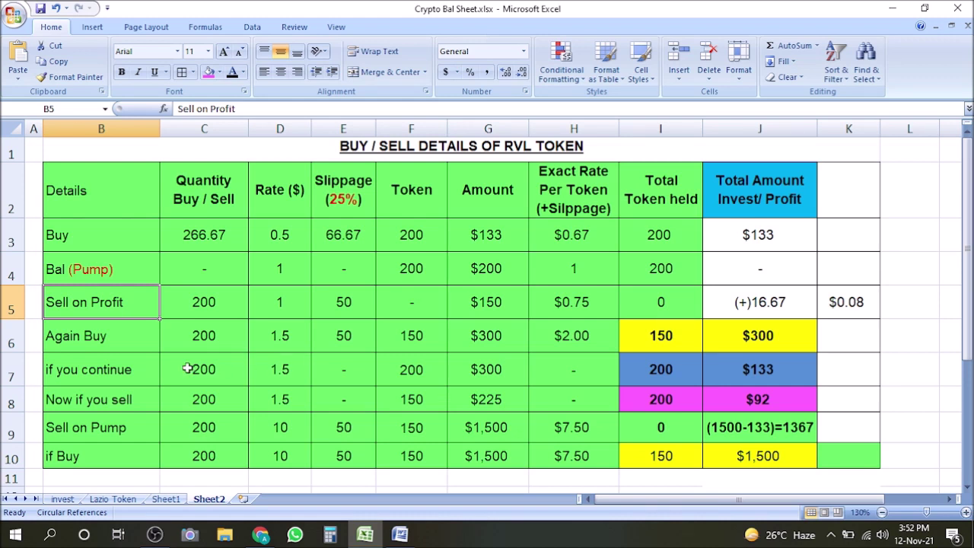
Examine the Again Buy row's quantity, rate, slippage, token count, amount and exact rate per token
{"action": "left_click", "coordinate": [171, 340]}
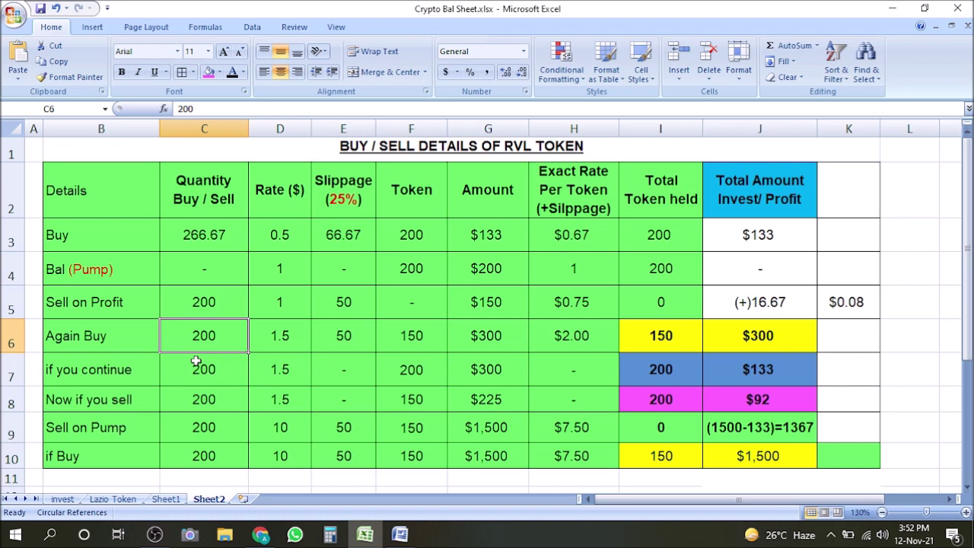
{"action": "left_click", "coordinate": [269, 338]}
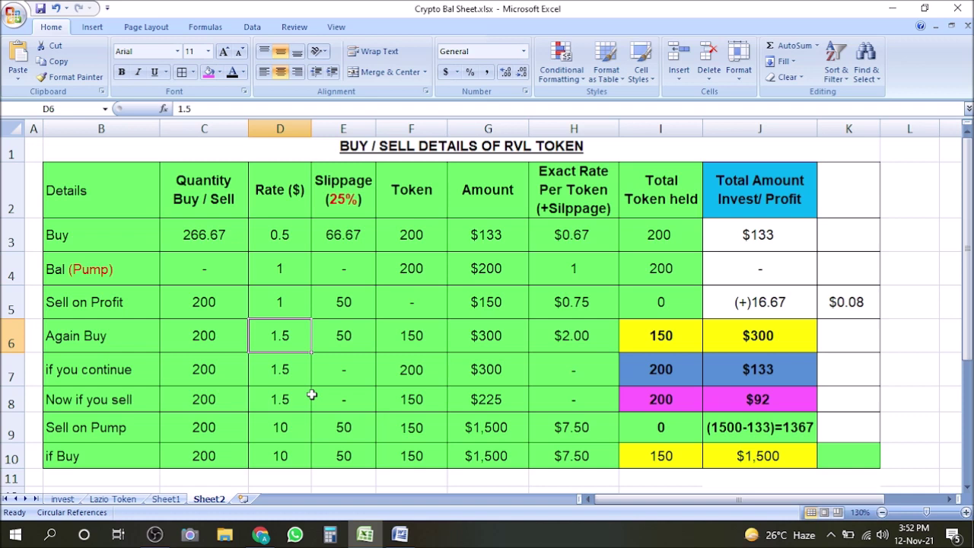
{"action": "left_click", "coordinate": [369, 340]}
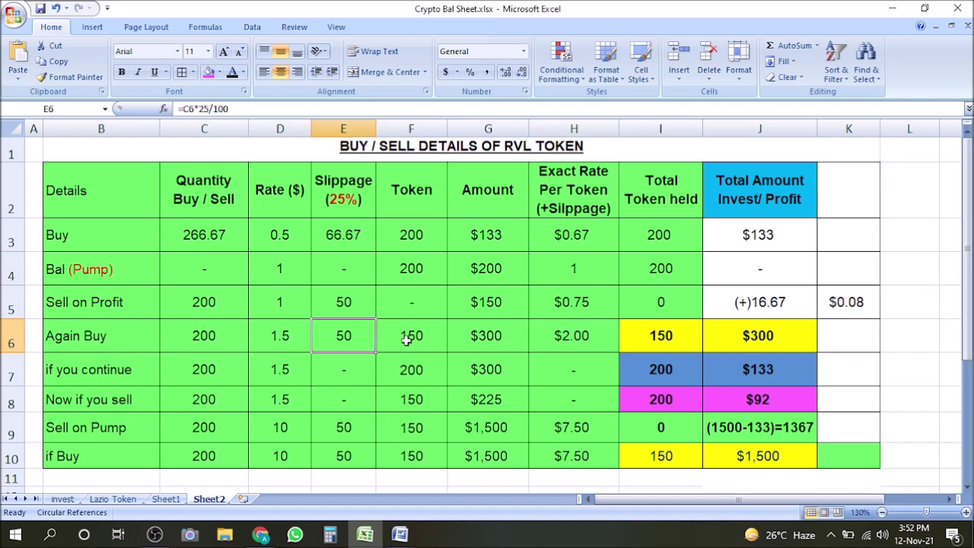
{"action": "left_click", "coordinate": [408, 338]}
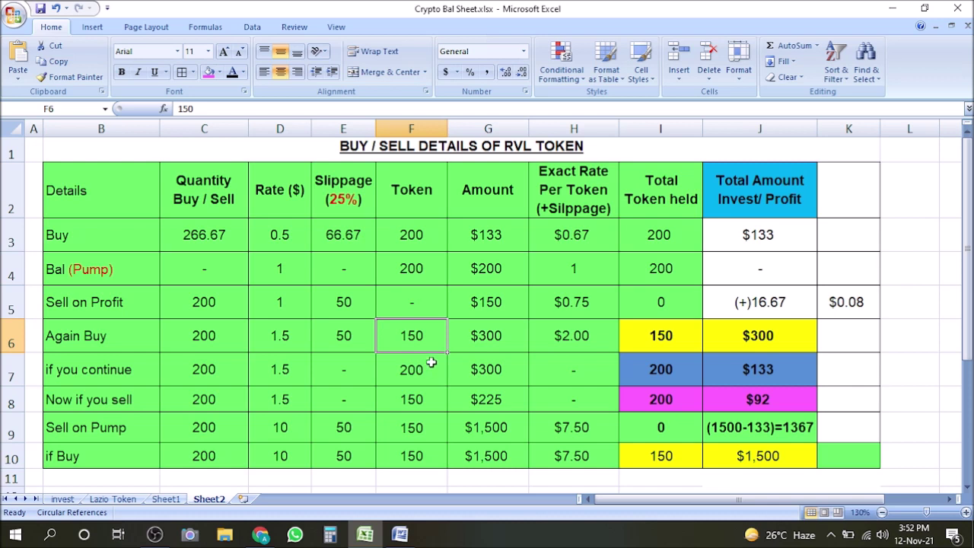
{"action": "left_click", "coordinate": [482, 342]}
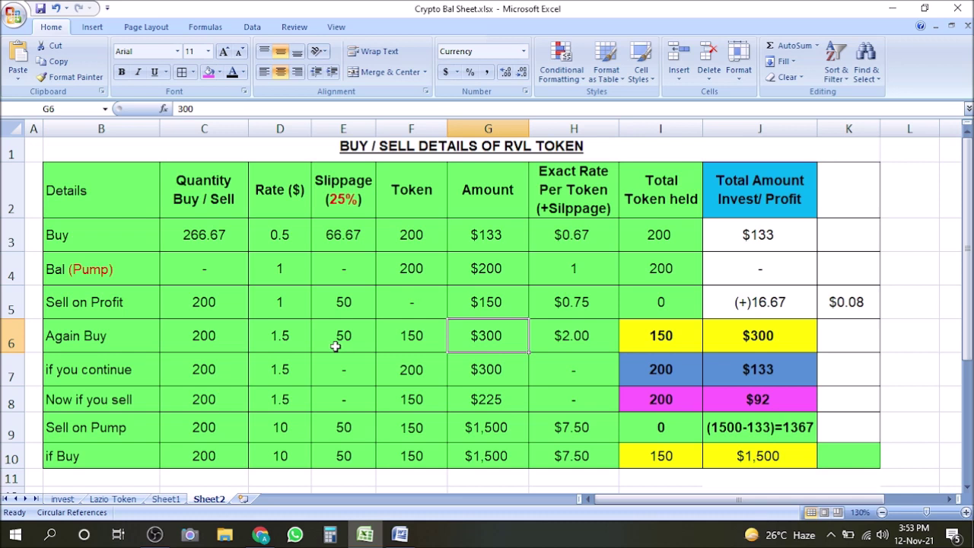
{"action": "left_click", "coordinate": [583, 342]}
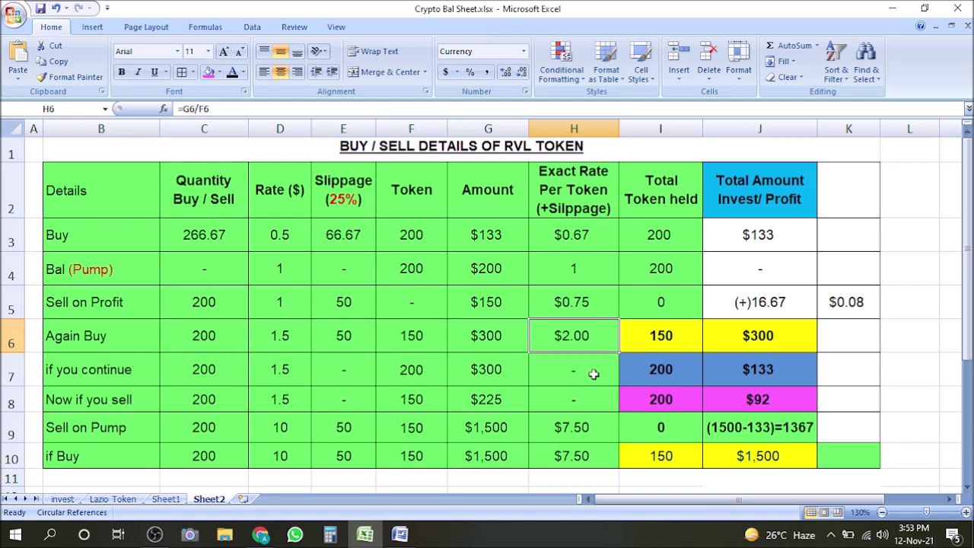
Check the Again Buy row's amount against its quantity, total tokens held and total amount invested
{"action": "left_click", "coordinate": [490, 341]}
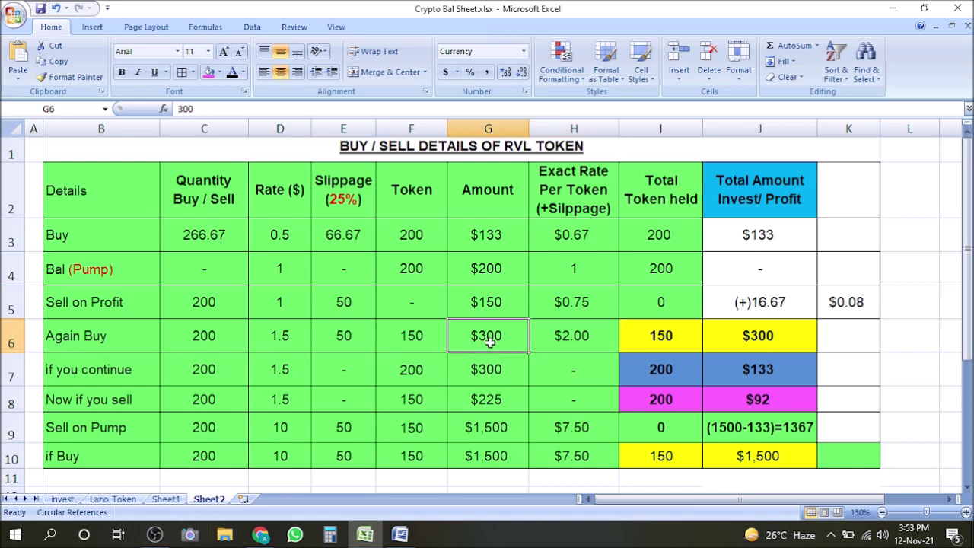
{"action": "left_click", "coordinate": [195, 342]}
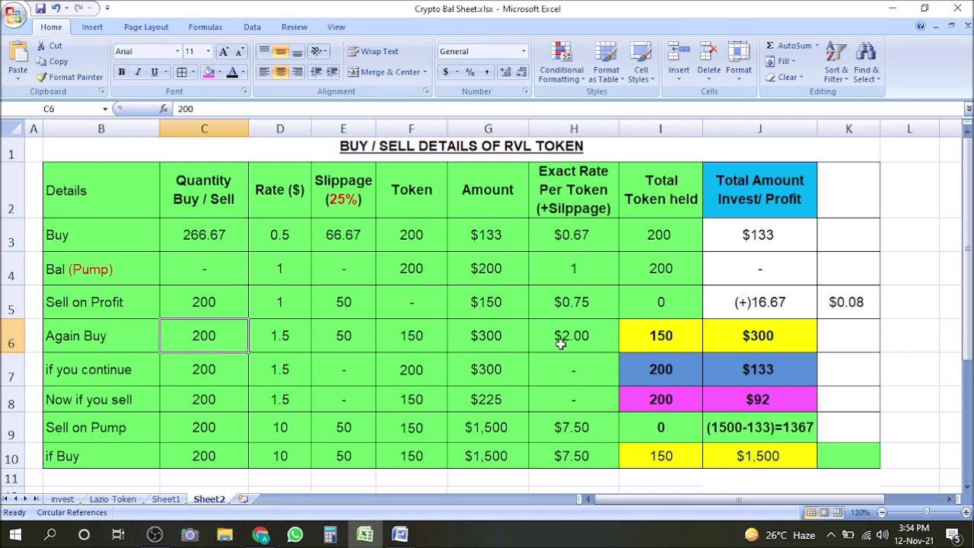
{"action": "left_click", "coordinate": [516, 338]}
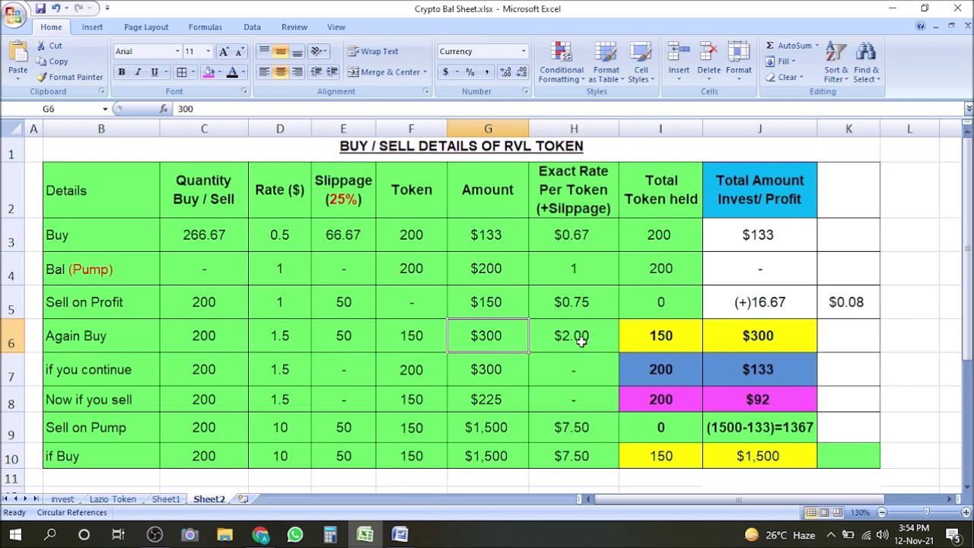
{"action": "left_click", "coordinate": [653, 341]}
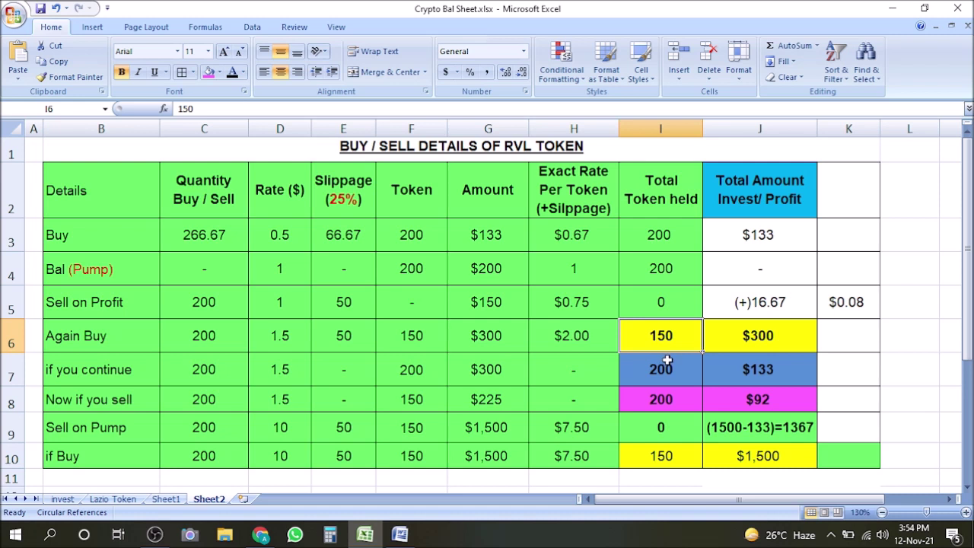
{"action": "left_click", "coordinate": [768, 335]}
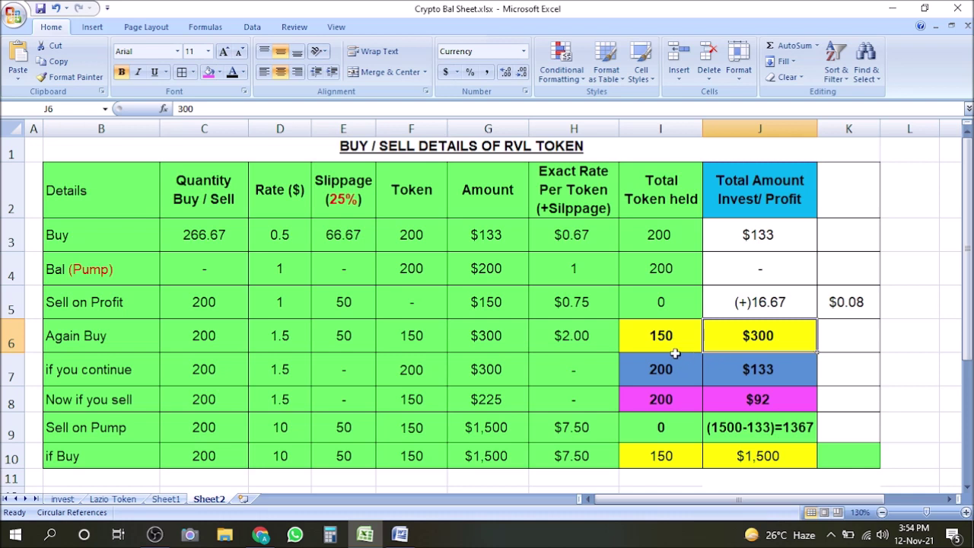
{"action": "left_click", "coordinate": [214, 343]}
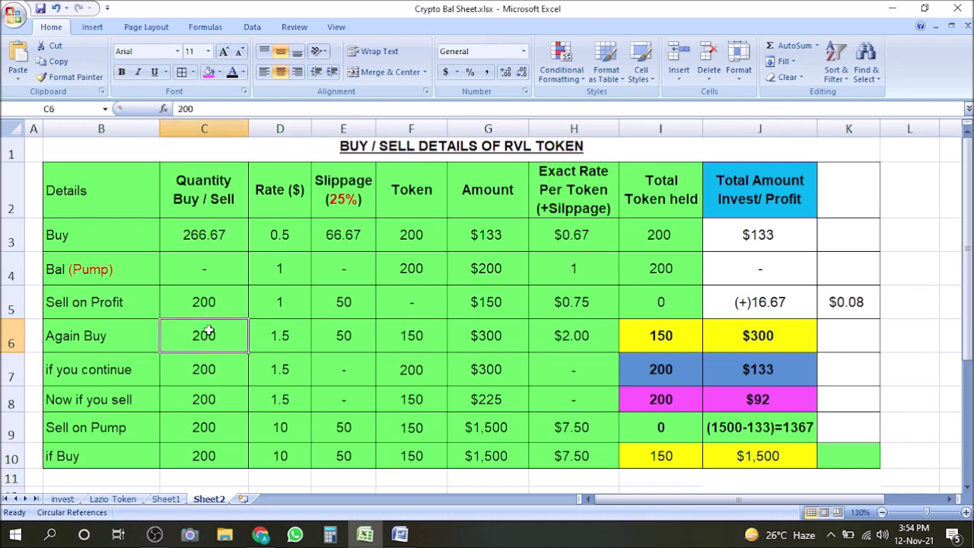
Review the "if you continue" row's quantity and rate, and its amount alongside the Again Buy amount
{"action": "left_click", "coordinate": [91, 374]}
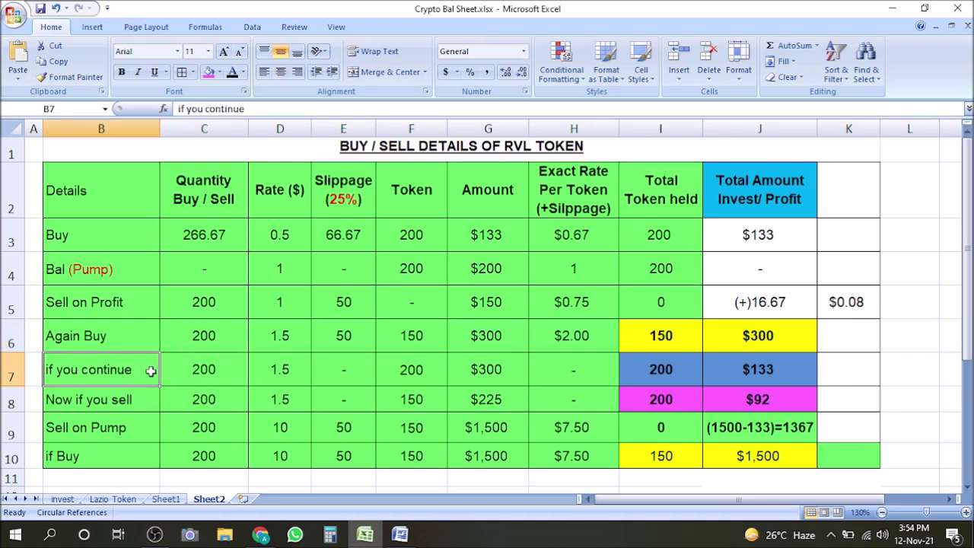
{"action": "left_click", "coordinate": [190, 362]}
{"action": "left_click", "coordinate": [105, 365]}
{"action": "left_click", "coordinate": [217, 371]}
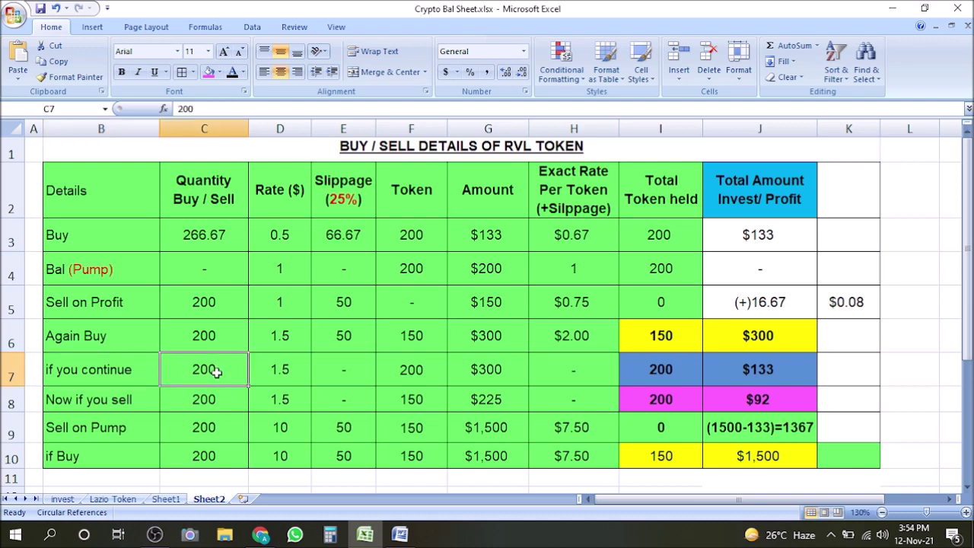
{"action": "left_click", "coordinate": [294, 375]}
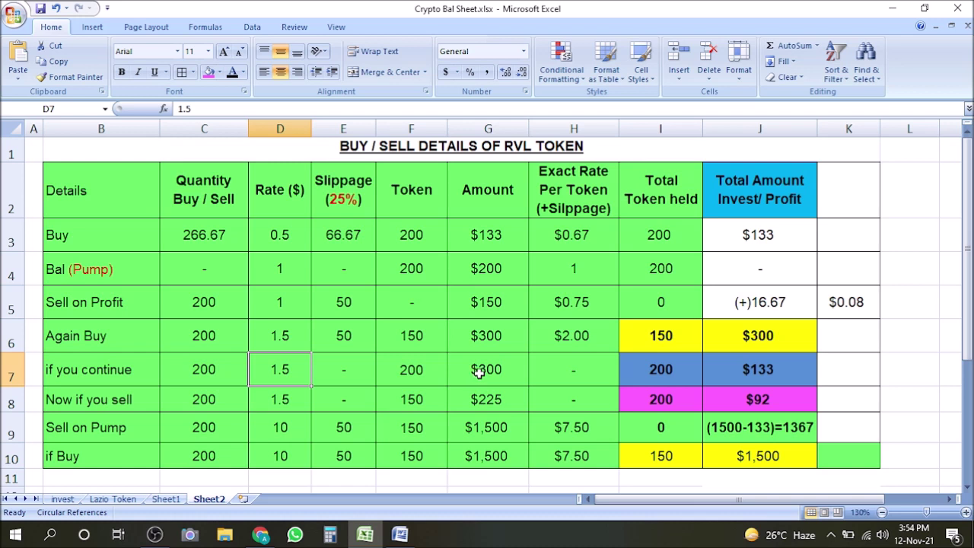
{"action": "left_click", "coordinate": [505, 375]}
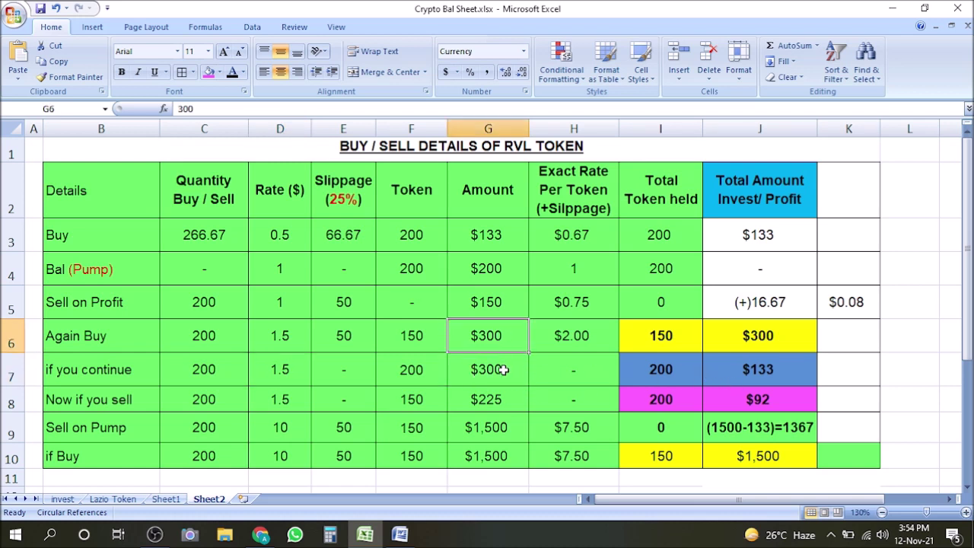
Compare the total tokens held in the "if you continue" row with those in the Again Buy row
{"action": "left_click", "coordinate": [663, 377]}
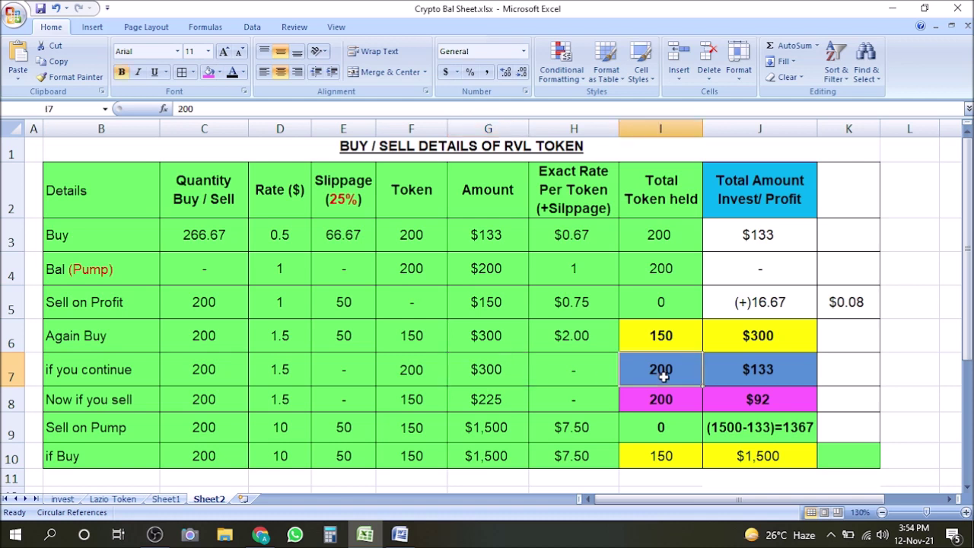
{"action": "left_click", "coordinate": [650, 340]}
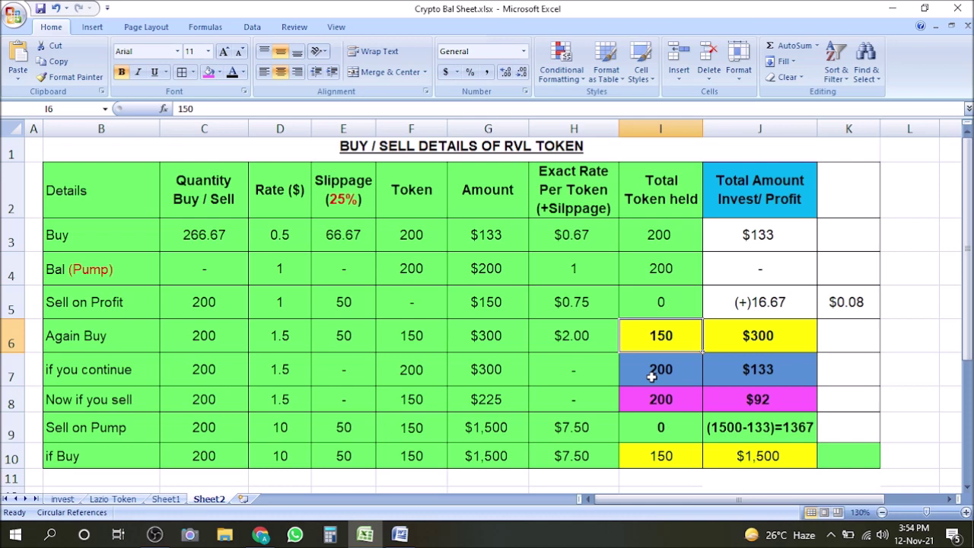
{"action": "left_click", "coordinate": [651, 376]}
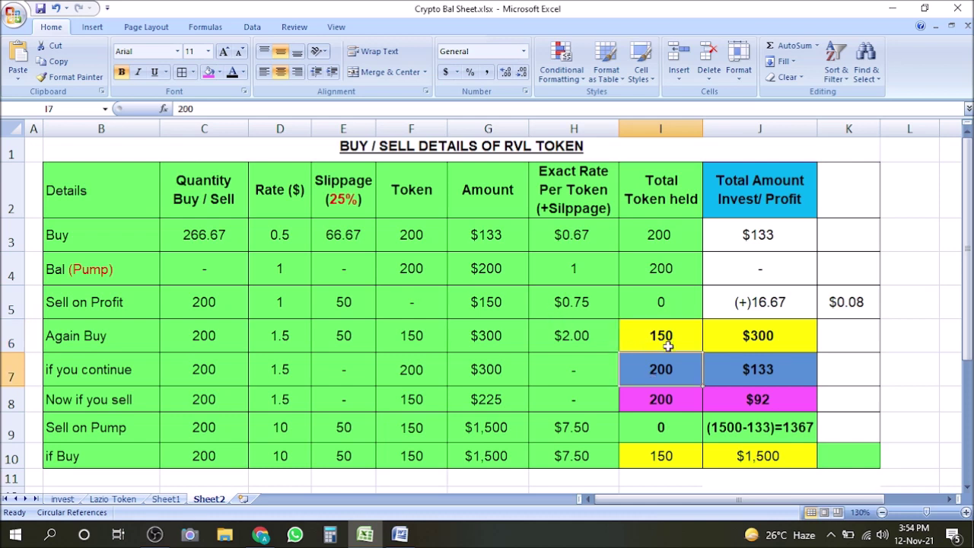
{"action": "left_click", "coordinate": [665, 344]}
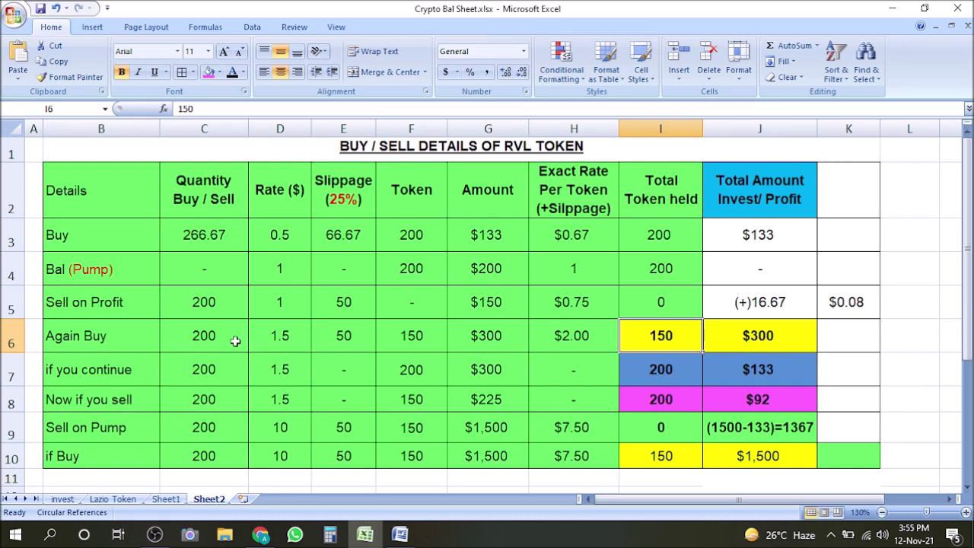
{"action": "left_click", "coordinate": [673, 368]}
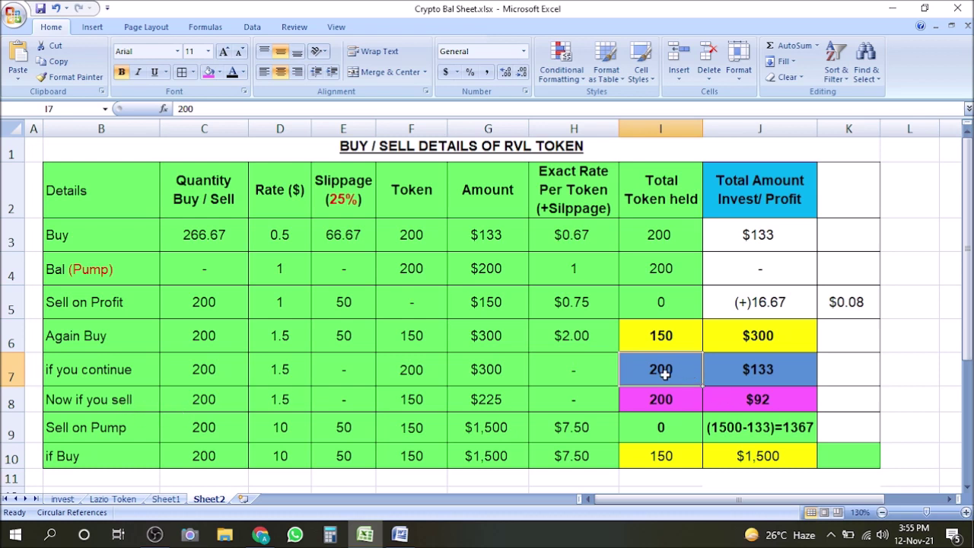
Select the "if you continue" row from Details through Total Amount and compare its tokens held with the Sell on Profit and Again Buy rows
{"action": "left_click", "coordinate": [82, 374]}
{"action": "left_click_drag", "start_coordinate": [82, 374], "coordinate": [769, 369]}
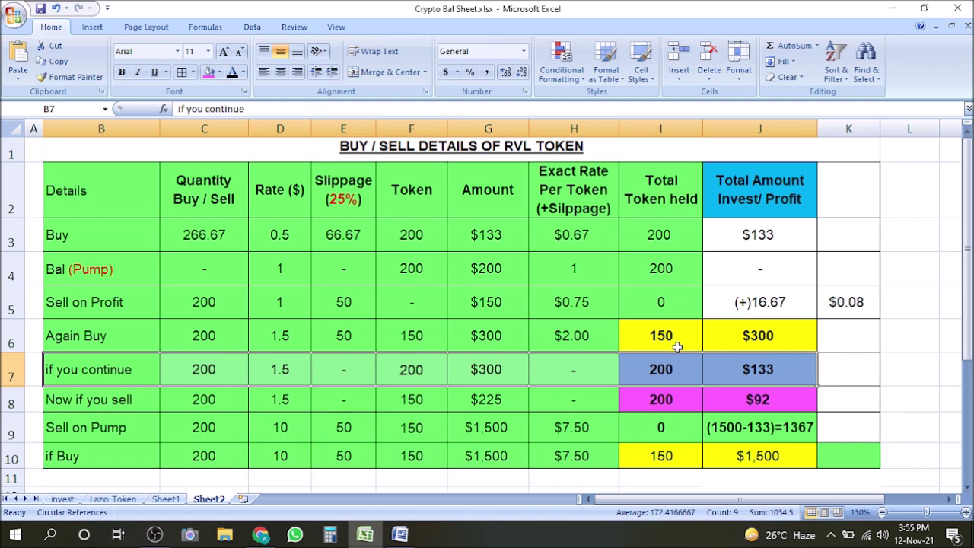
{"action": "left_click", "coordinate": [663, 311]}
{"action": "left_click", "coordinate": [670, 344]}
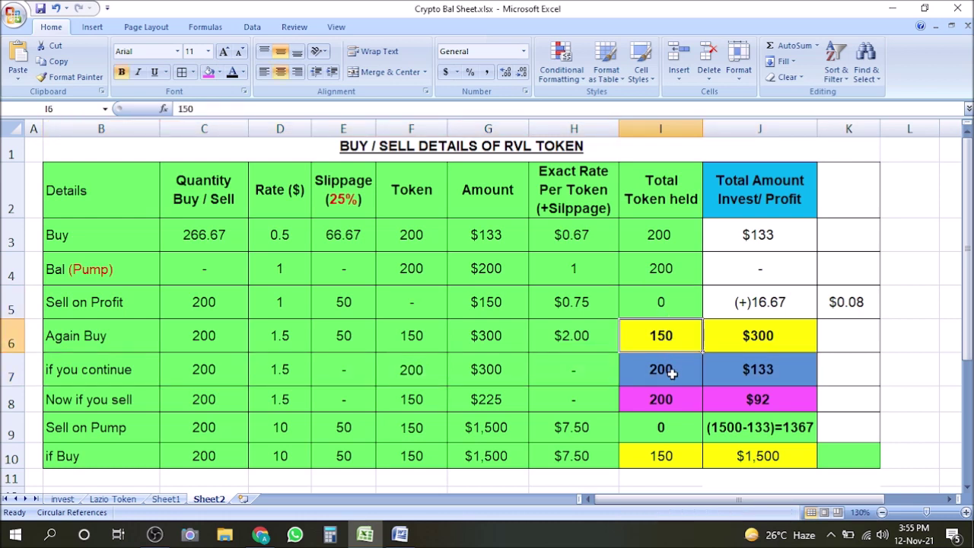
{"action": "left_click", "coordinate": [671, 378]}
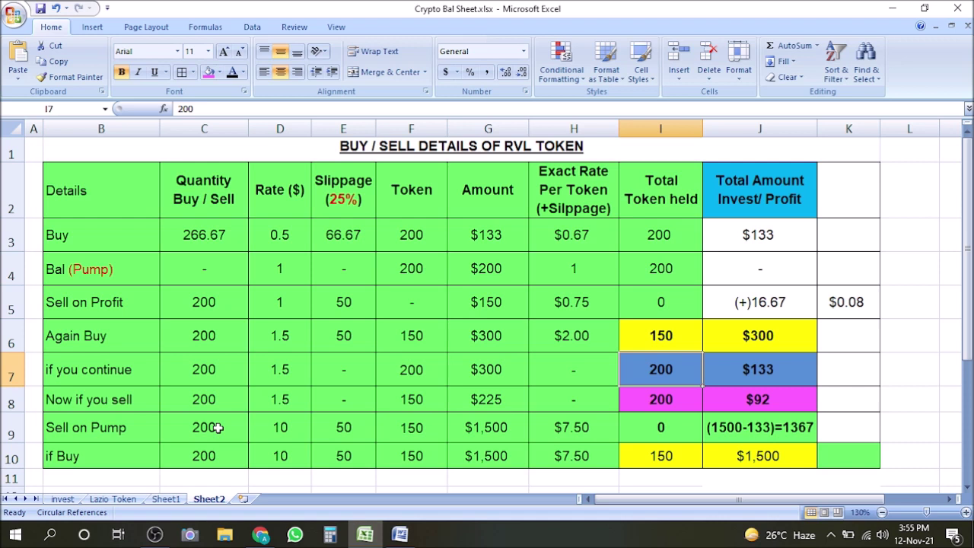
Examine the "Now if you sell" row's rate, total profit and exact rate per token, comparing its rate with the Sell on Profit row
{"action": "left_click", "coordinate": [60, 426]}
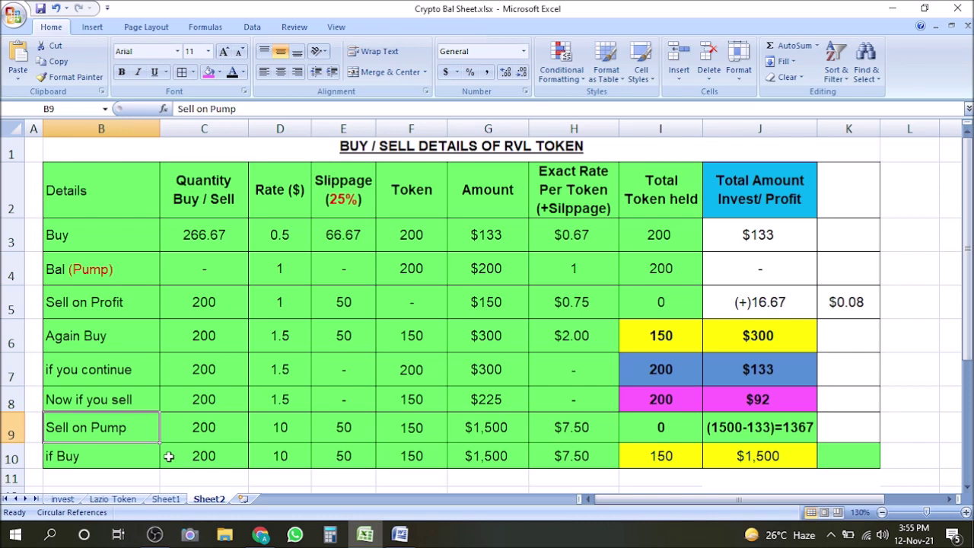
{"action": "left_click", "coordinate": [109, 399]}
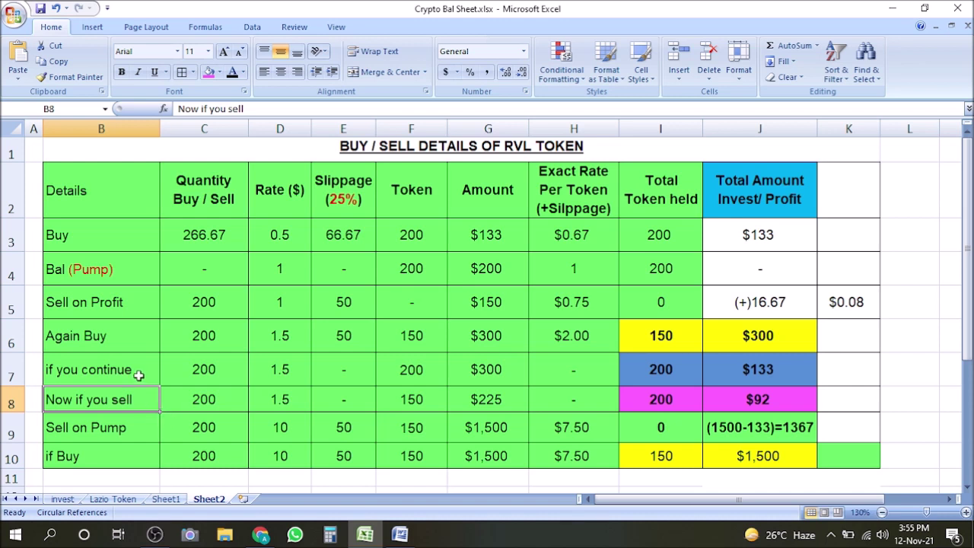
{"action": "left_click", "coordinate": [279, 309]}
{"action": "left_click", "coordinate": [113, 400]}
{"action": "left_click", "coordinate": [280, 399]}
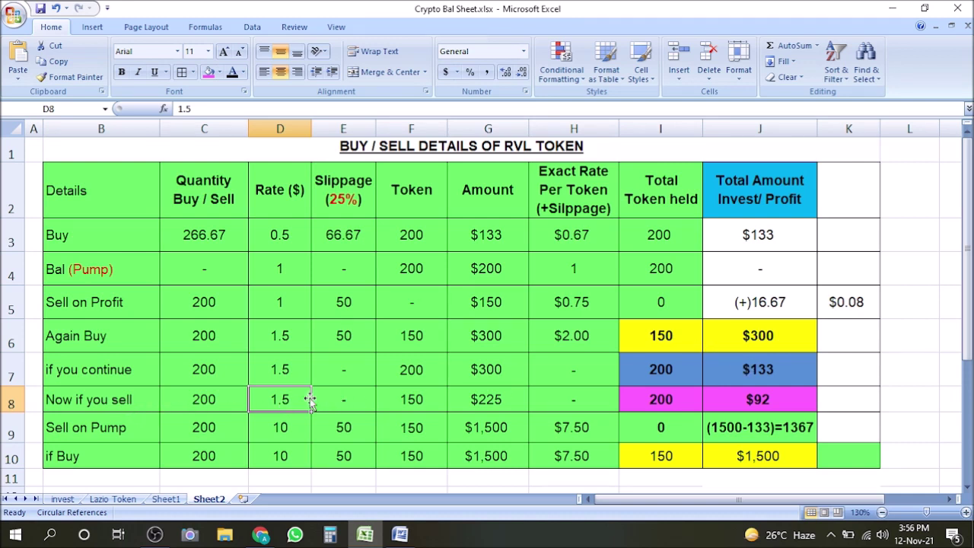
{"action": "left_click", "coordinate": [754, 399]}
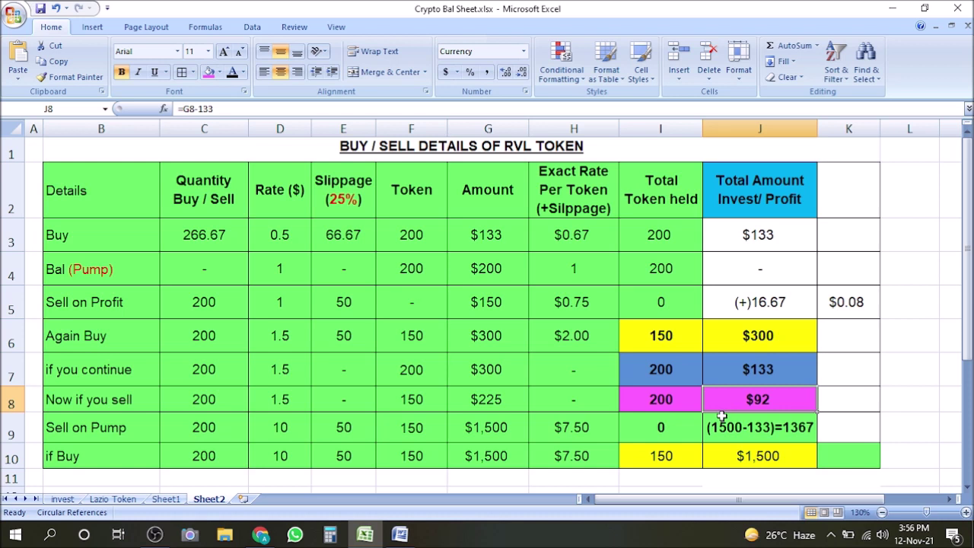
{"action": "left_click", "coordinate": [570, 407]}
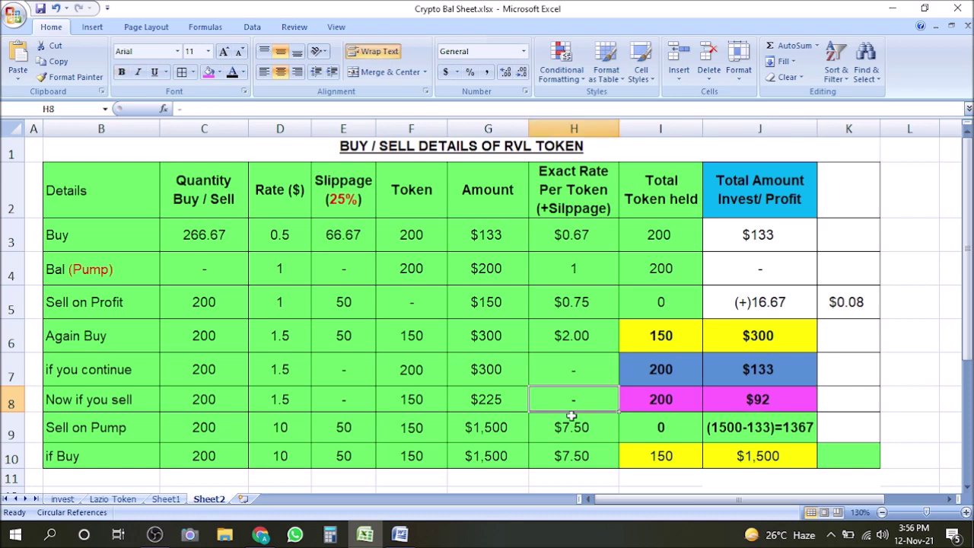
Examine the Sell on Pump row's rate, quantity, slippage calculation and amount
{"action": "left_click", "coordinate": [110, 438]}
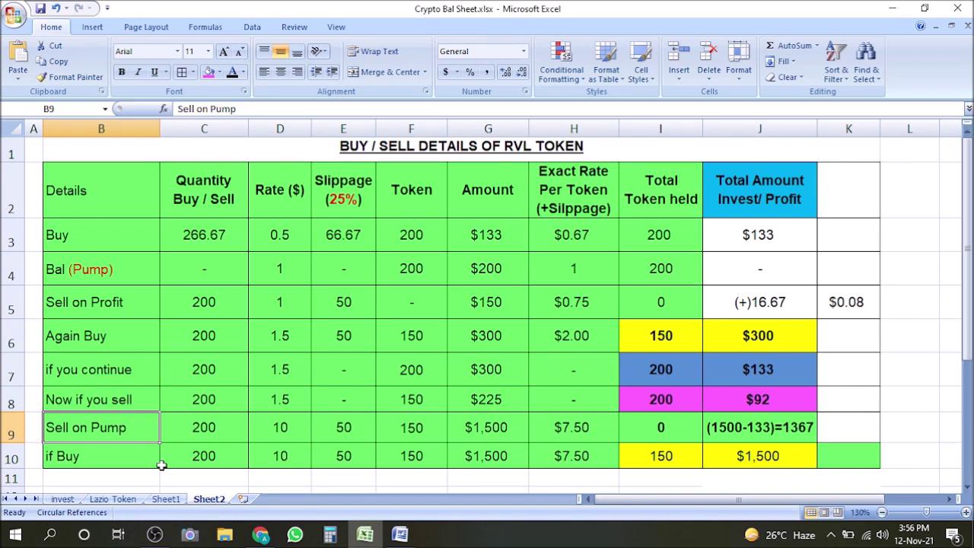
{"action": "left_click", "coordinate": [267, 429]}
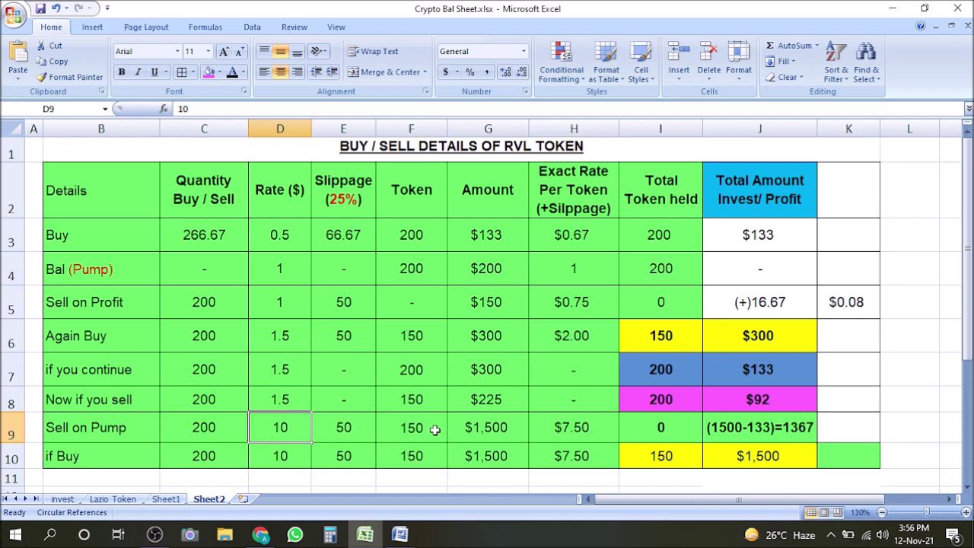
{"action": "left_click", "coordinate": [341, 429]}
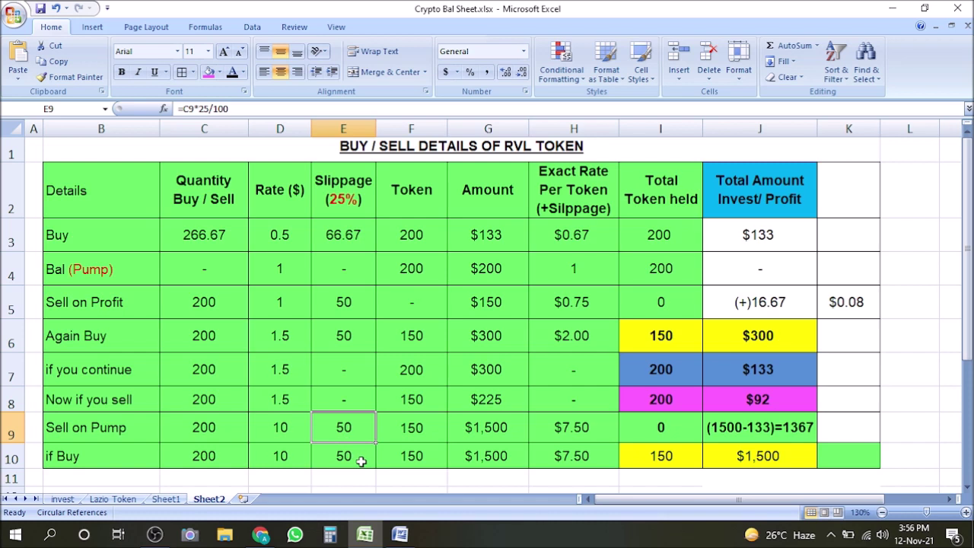
{"action": "left_click", "coordinate": [219, 427]}
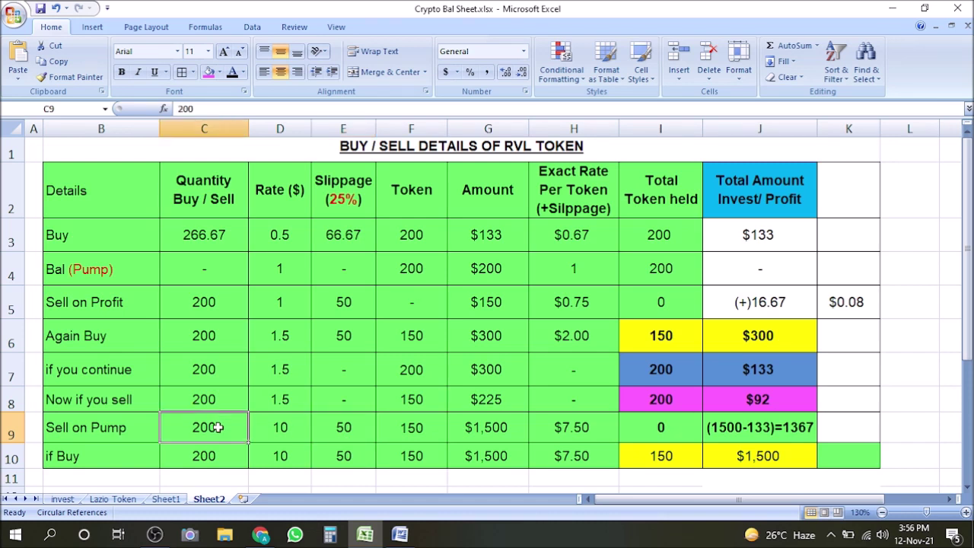
{"action": "left_click", "coordinate": [346, 427]}
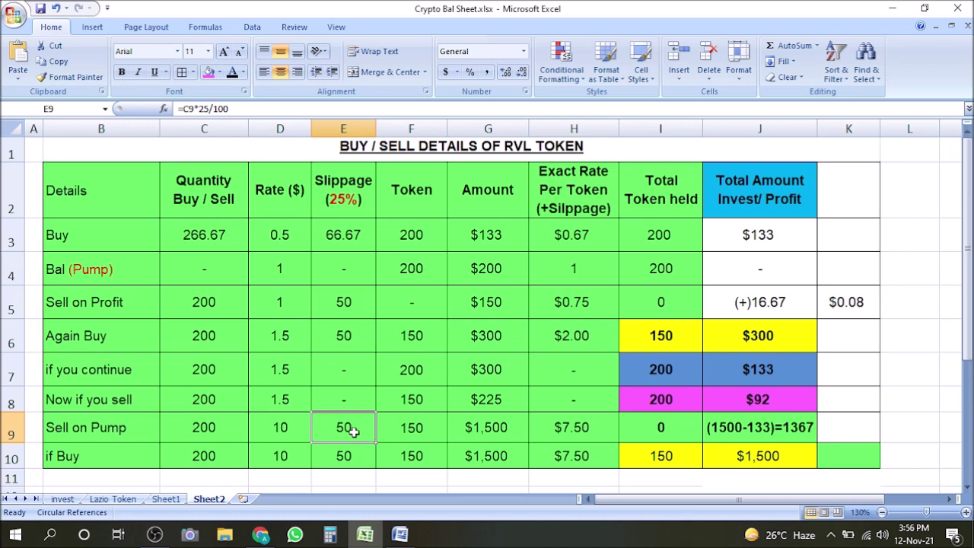
{"action": "left_click", "coordinate": [213, 428]}
{"action": "left_click", "coordinate": [345, 430]}
{"action": "left_click", "coordinate": [505, 434]}
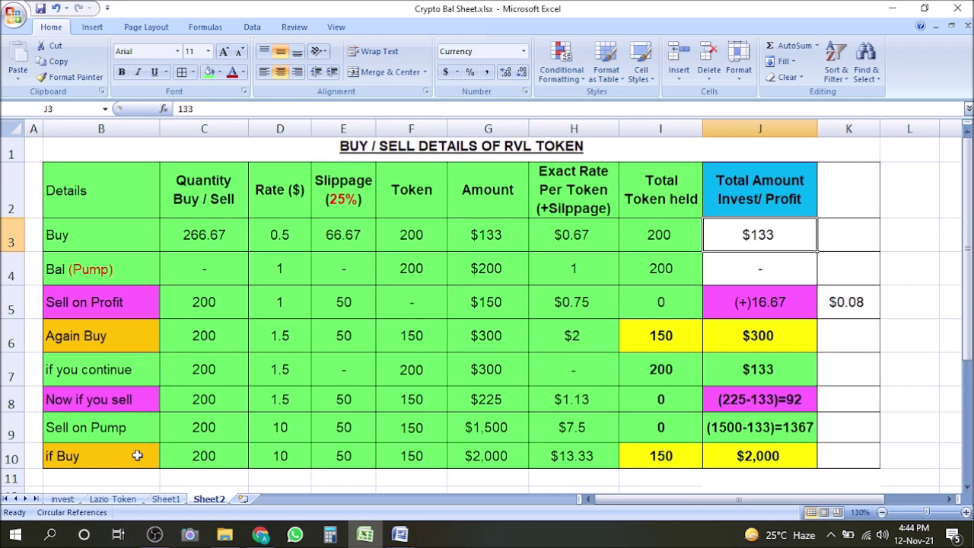
Check the Sell on Pump row's quantity and rate, and compare its rate with the "if Buy" row
{"action": "left_click", "coordinate": [204, 431]}
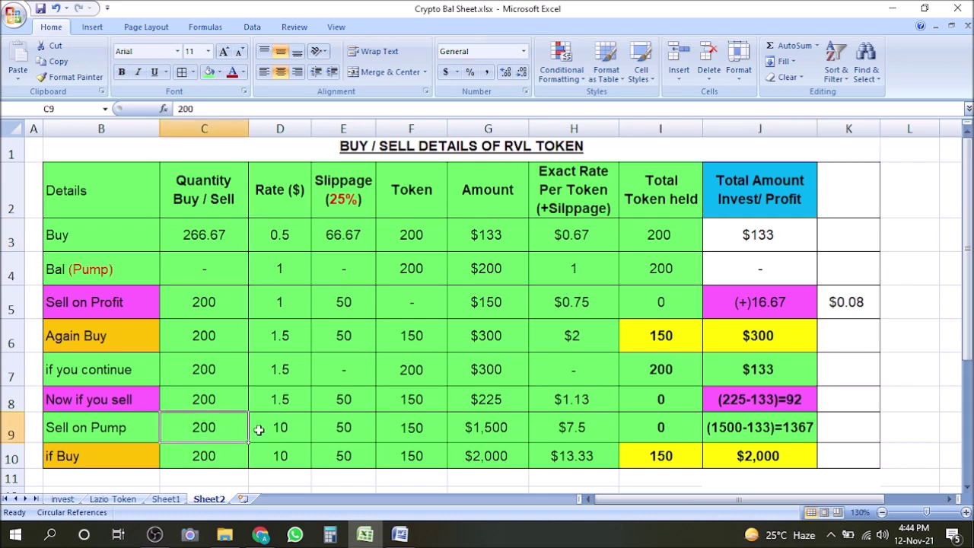
{"action": "left_click", "coordinate": [289, 427]}
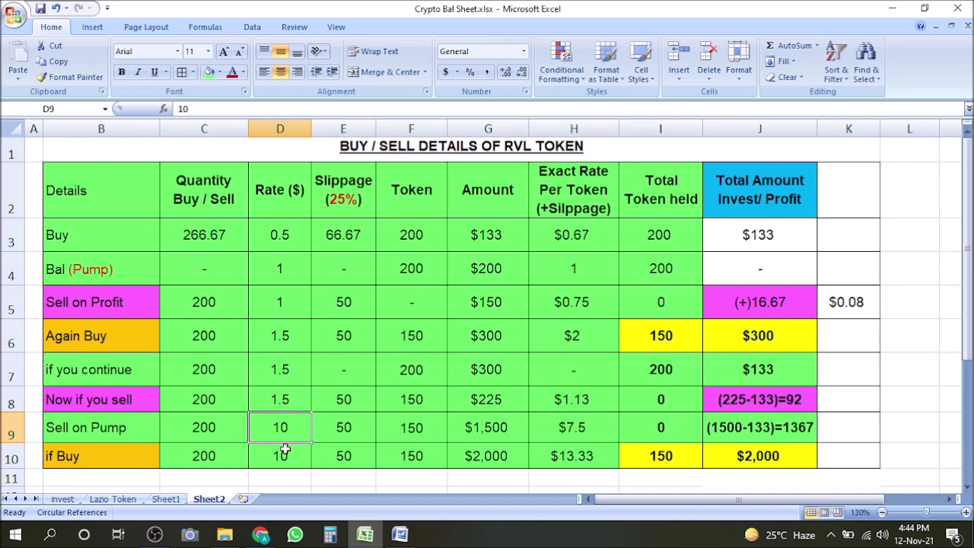
{"action": "left_click", "coordinate": [280, 455]}
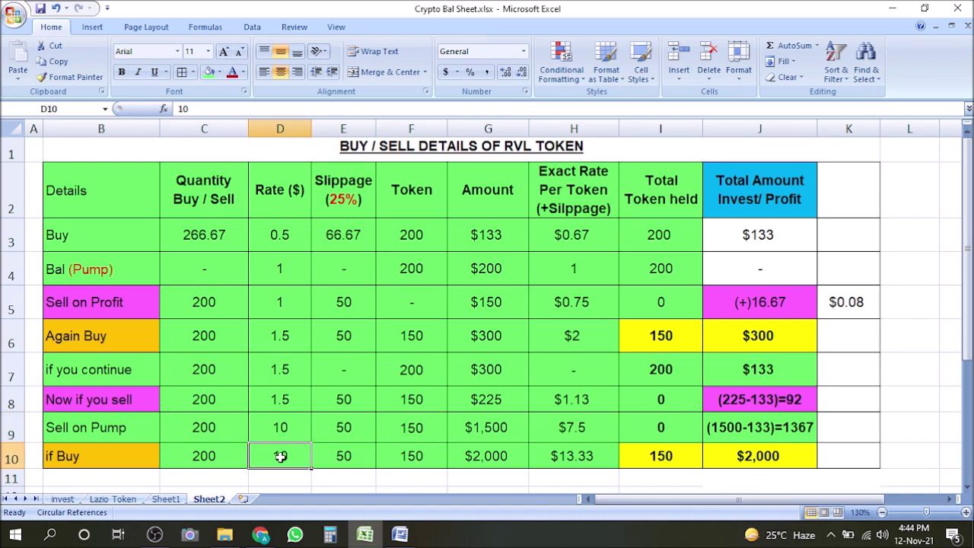
Examine the "if Buy" row's quantity, slippage and amount
{"action": "left_click", "coordinate": [206, 457]}
{"action": "left_click", "coordinate": [120, 462]}
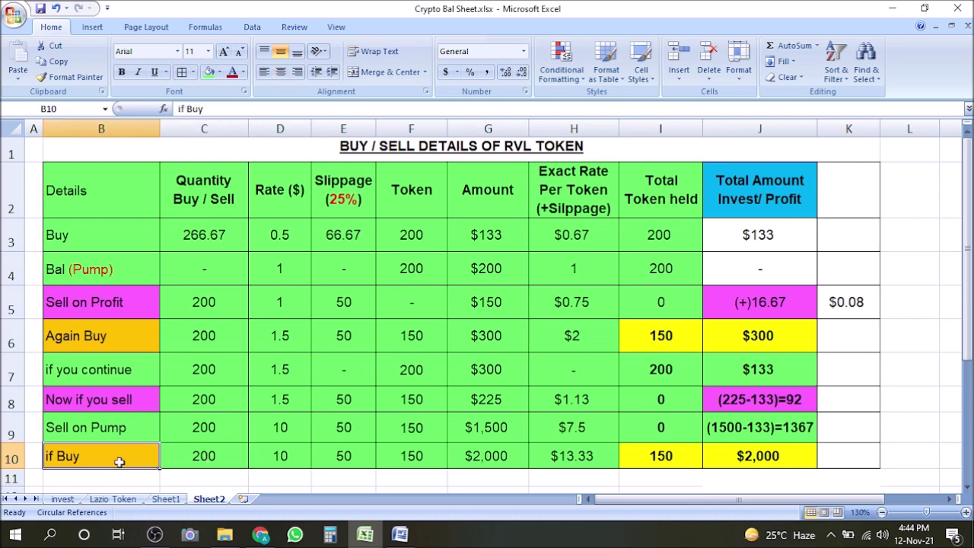
{"action": "left_click", "coordinate": [226, 457]}
{"action": "left_click", "coordinate": [348, 453]}
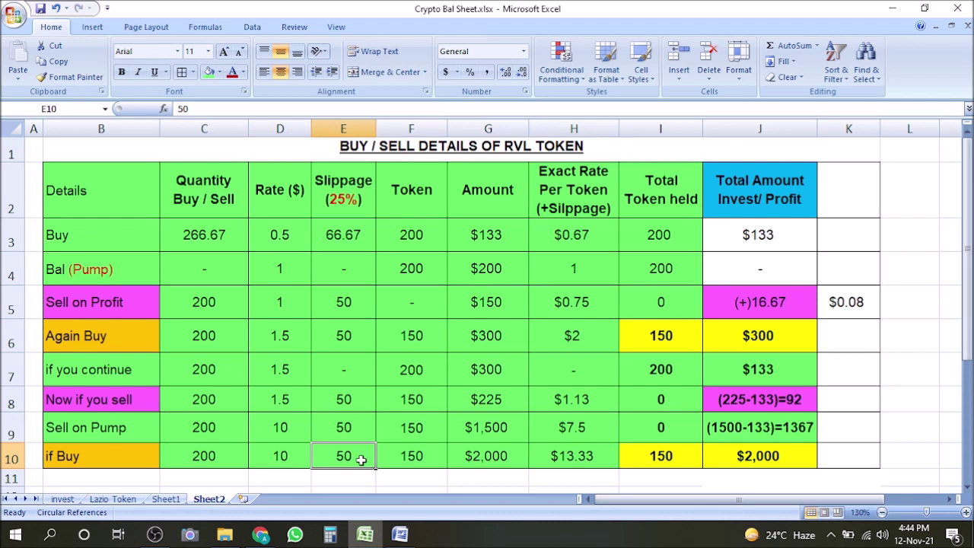
{"action": "left_click", "coordinate": [496, 457]}
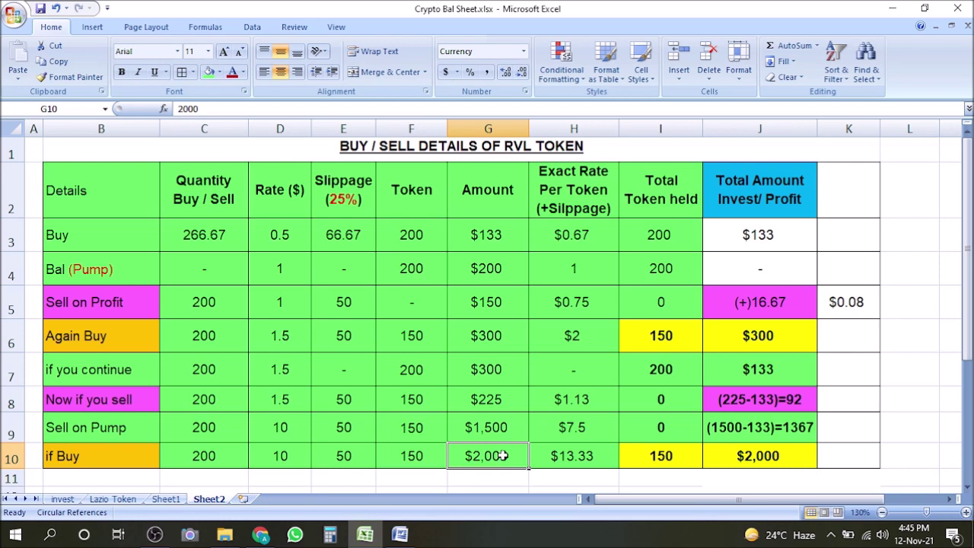
Compare the quantity bought in the "if Buy" row with the amount paid and the tokens received after slippage
{"action": "left_click", "coordinate": [236, 455]}
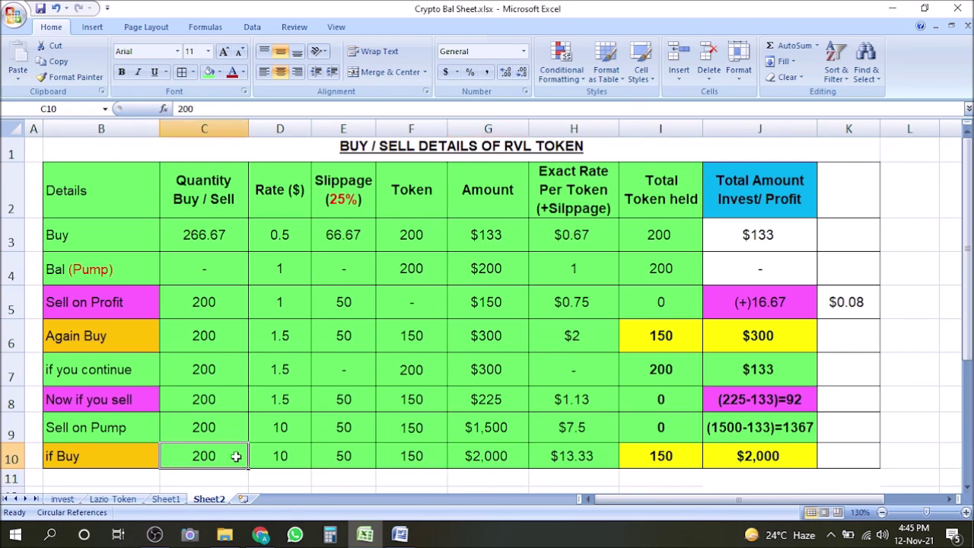
{"action": "left_click", "coordinate": [484, 459]}
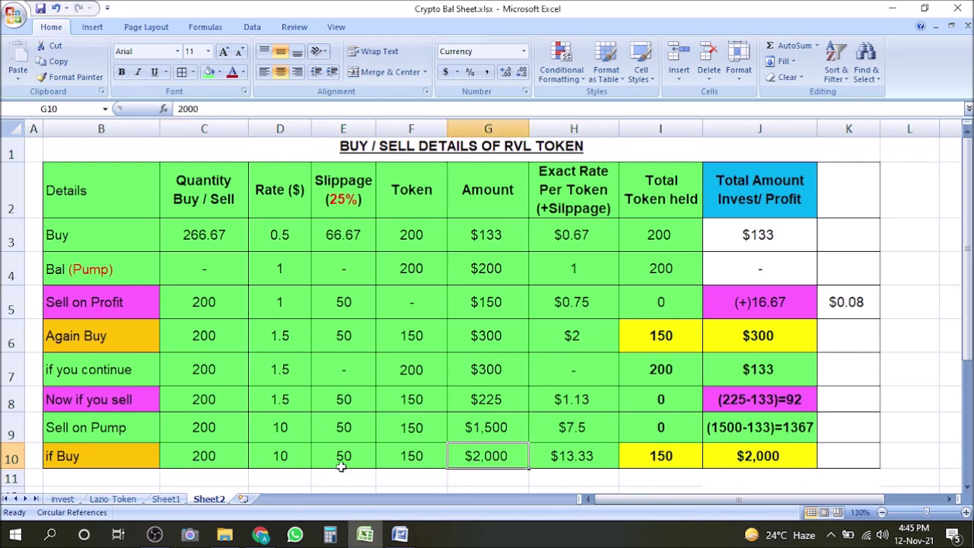
{"action": "left_click", "coordinate": [241, 457]}
{"action": "left_click", "coordinate": [484, 458]}
{"action": "left_click", "coordinate": [427, 463]}
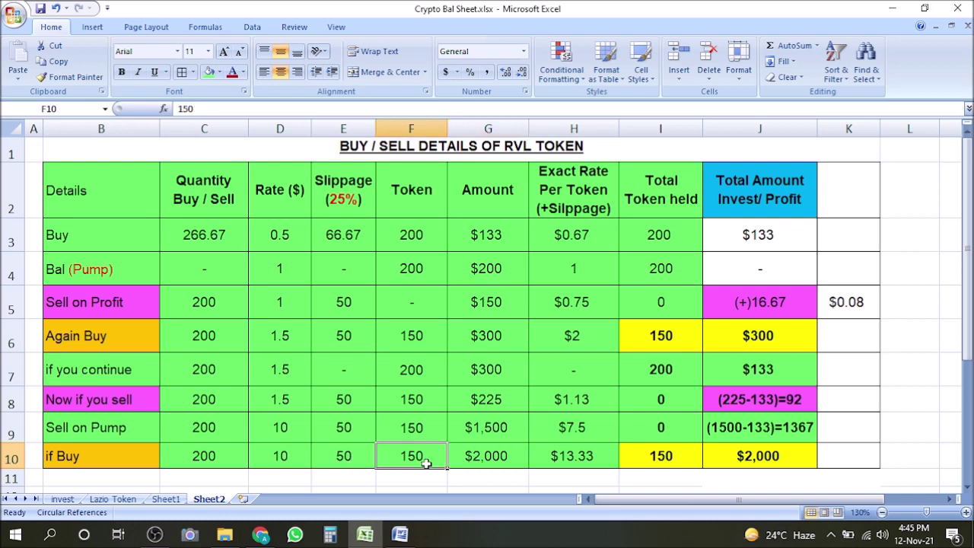
{"action": "left_click", "coordinate": [484, 464]}
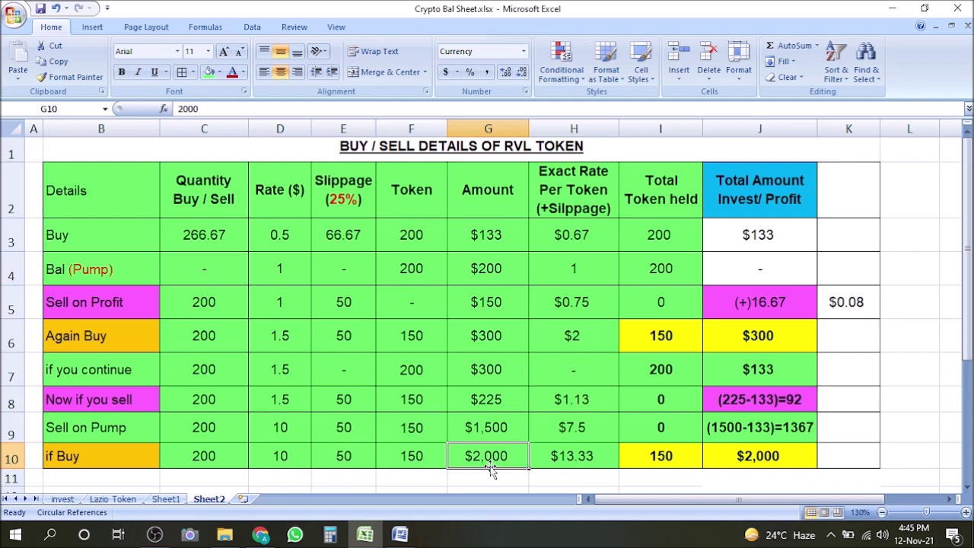
Check the "if Buy" row's tokens received against its total tokens held and total amount invested
{"action": "left_click", "coordinate": [421, 457]}
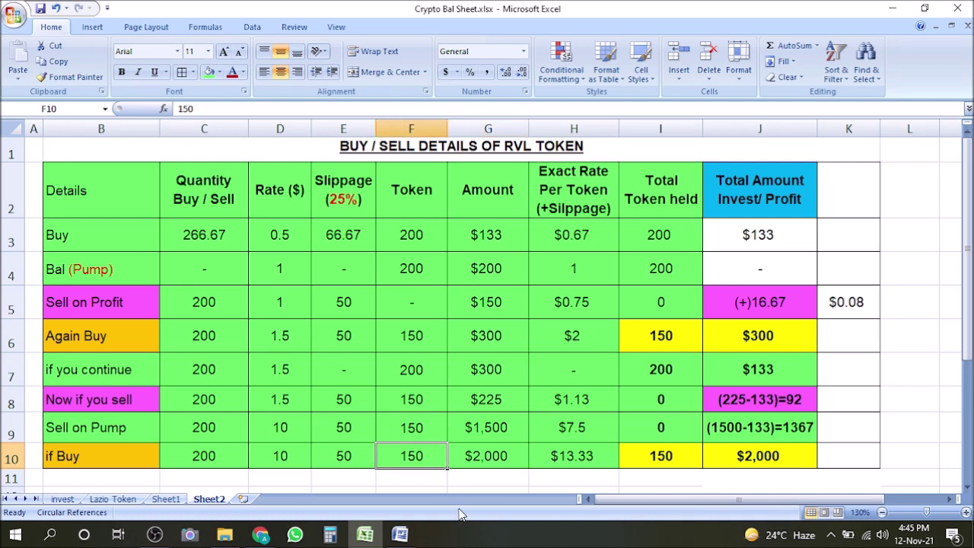
{"action": "left_click", "coordinate": [655, 464]}
{"action": "left_click", "coordinate": [748, 457]}
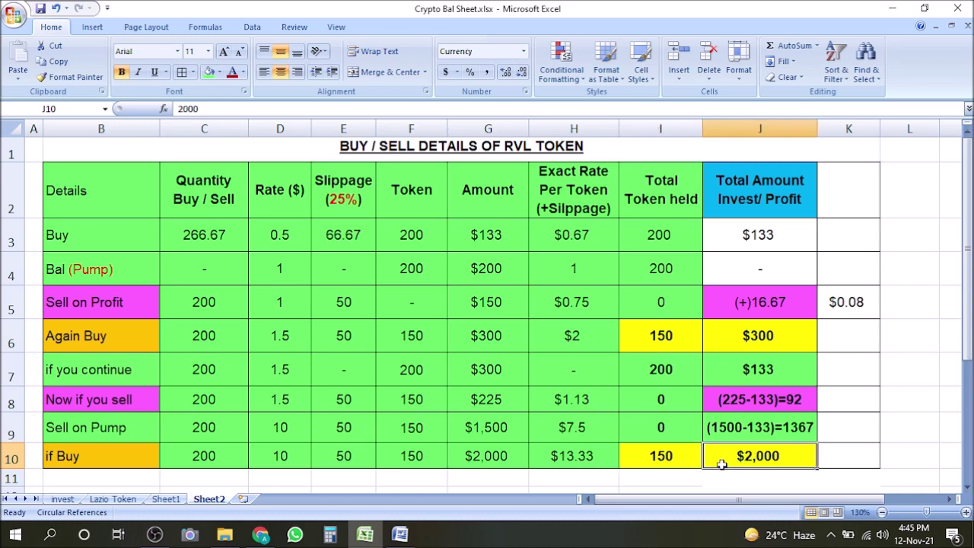
Read the "Hold is Gold" note on patience and the Revolotto description below the table
{"action": "scroll", "coordinate": [694, 464], "scroll_direction": "down", "scroll_amount": 2}
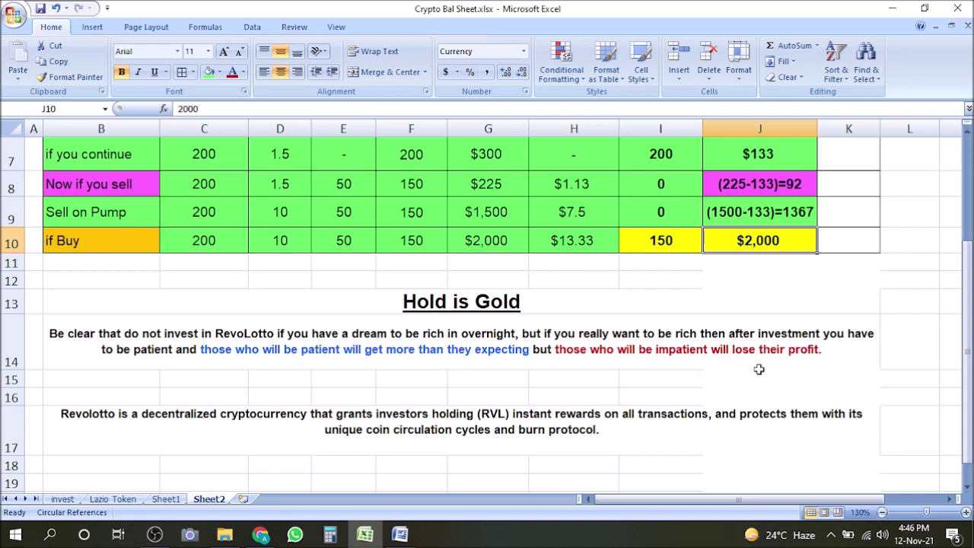
{"action": "left_click", "coordinate": [656, 359]}
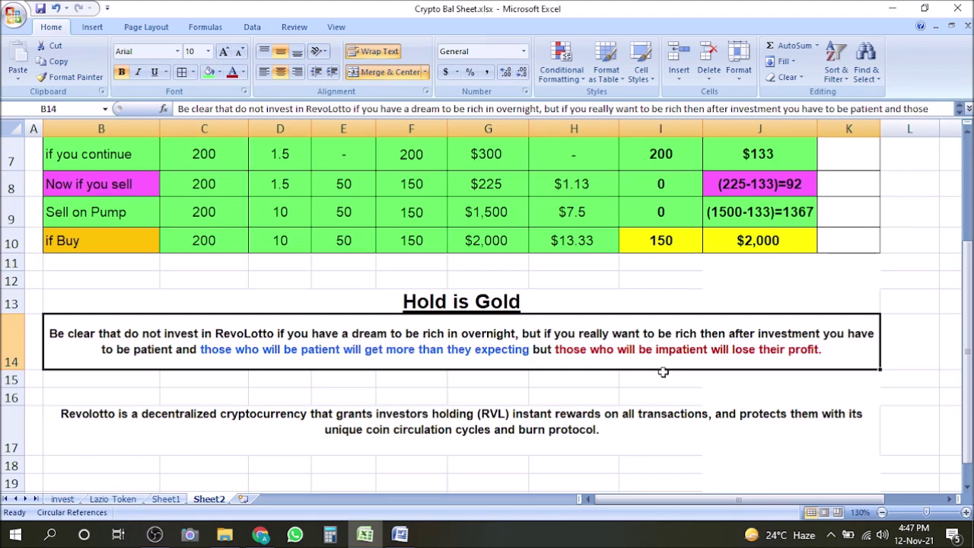
{"action": "left_click", "coordinate": [555, 429]}
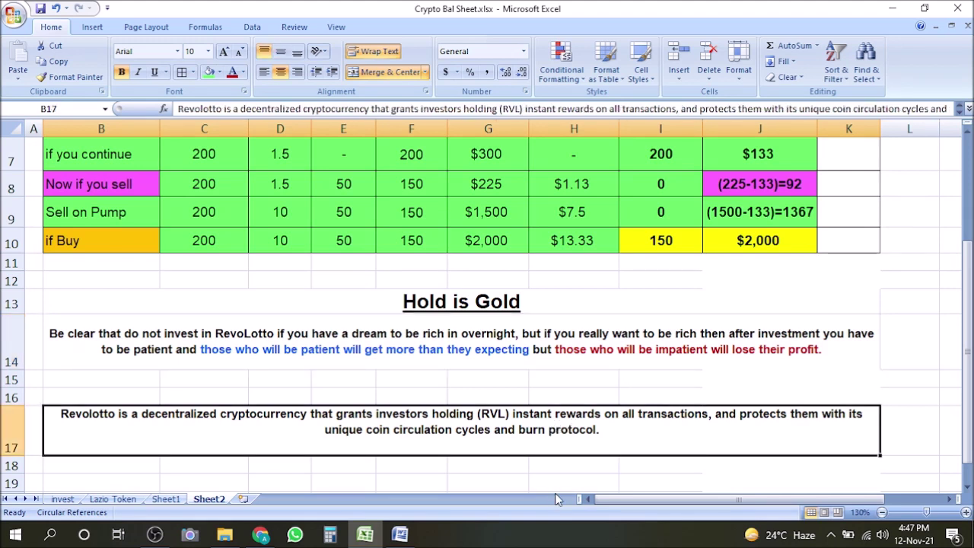